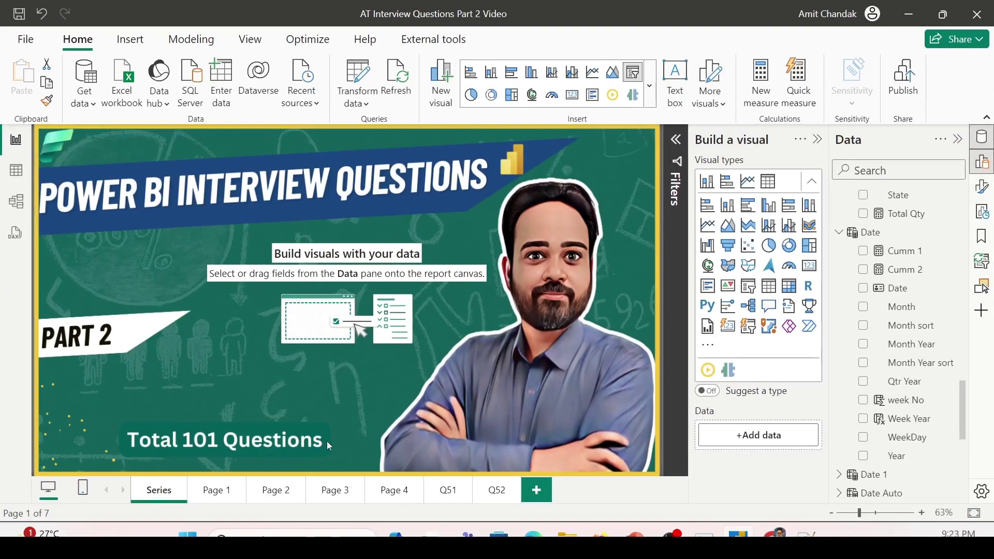
# Step: On the Q52 page, build a table of Item Brand values and enlarge it across the canvas
pyautogui.click(497, 491)
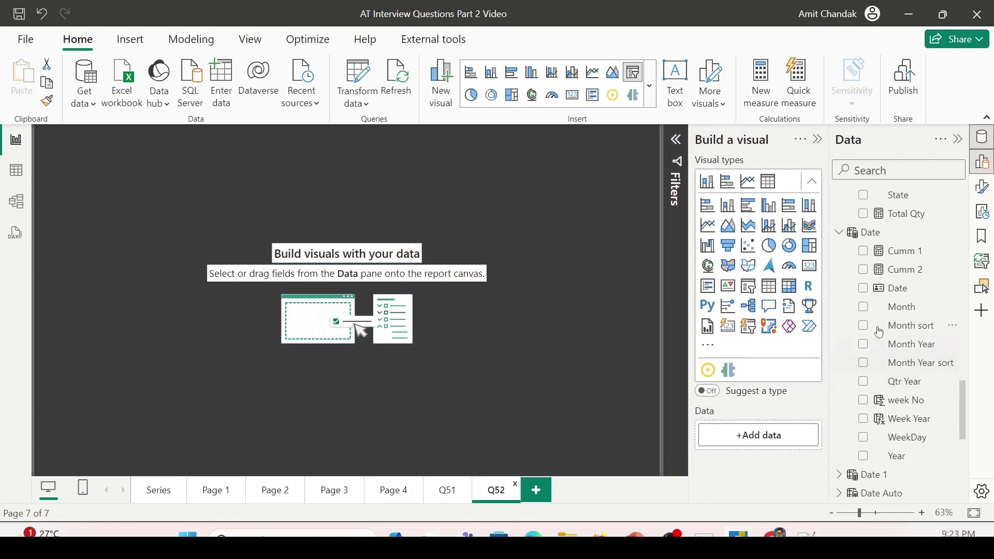
pyautogui.scroll(-6, 880, 327)
pyautogui.moveTo(899, 339); pyautogui.dragTo(129, 209)
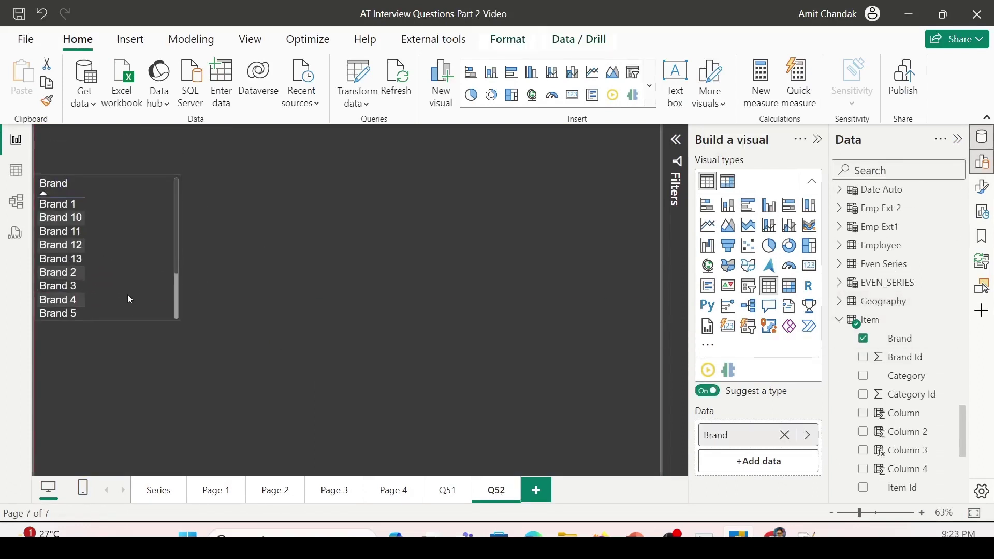
pyautogui.moveTo(178, 321); pyautogui.dragTo(629, 474)
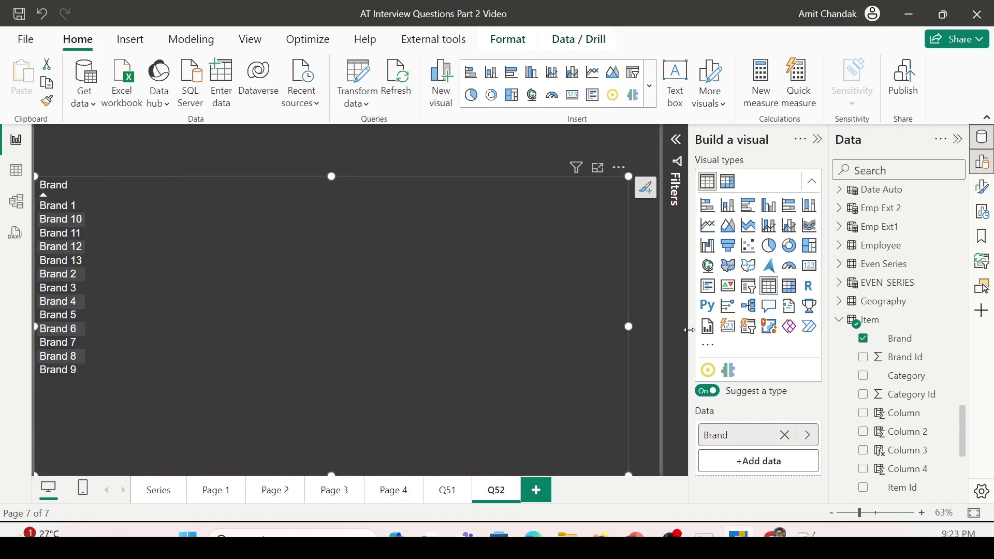
# Step: Start a TOP 1 measure as CALCULATE([Net], KEEPFILTERS(TOPN(
pyautogui.click(761, 92)
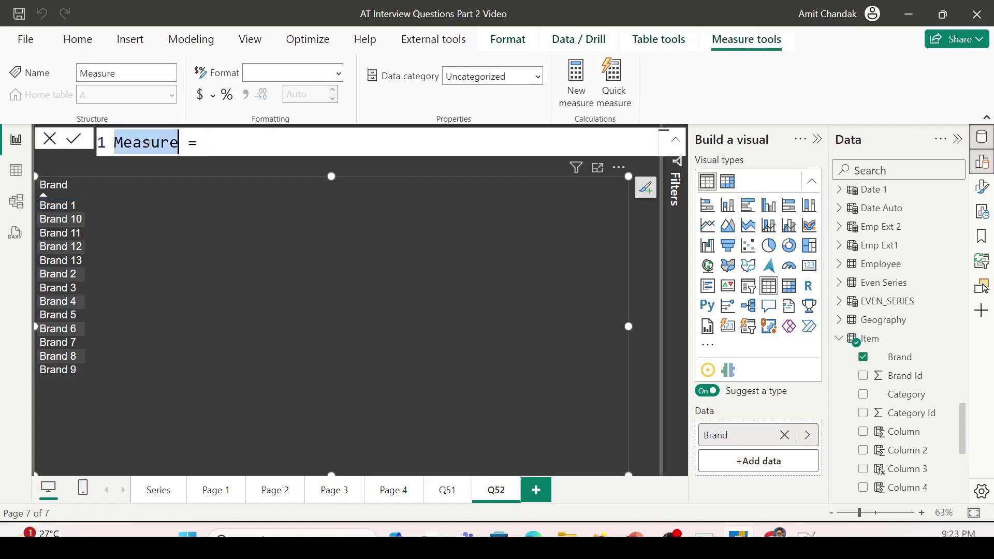
pyautogui.write('TOP 1')
pyautogui.press('Right')
pyautogui.press('Right')
pyautogui.press('Right')
pyautogui.write('CALCULATE(')
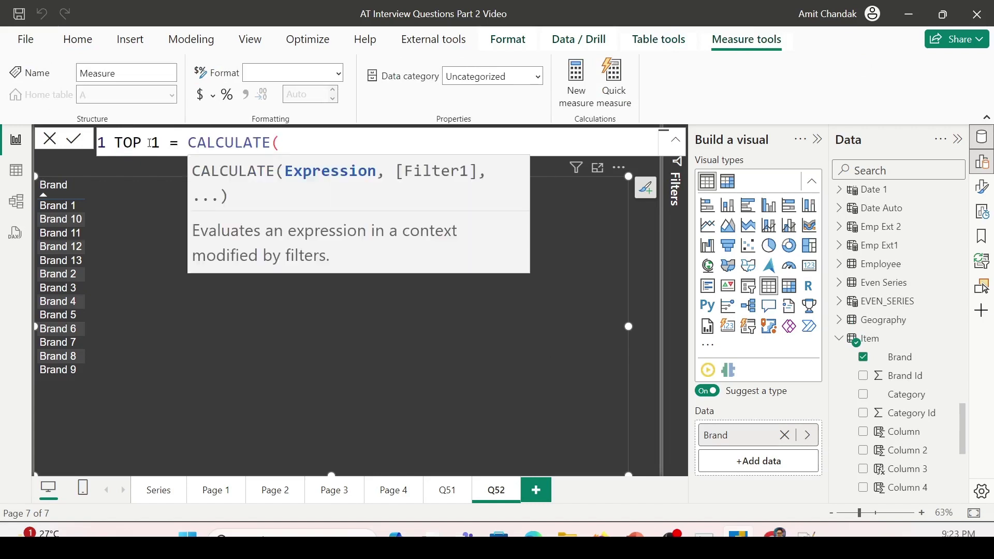
pyautogui.write('[')
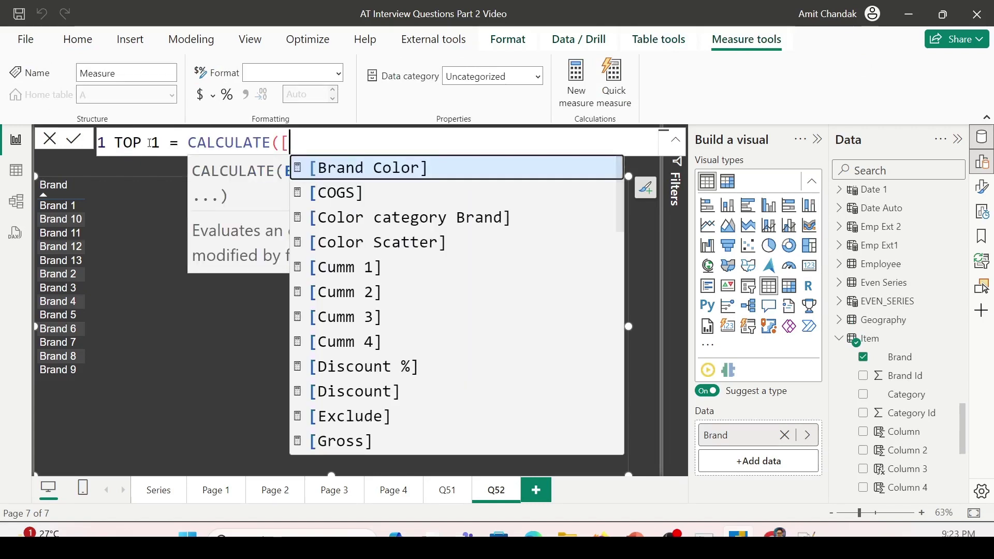
pyautogui.write('n')
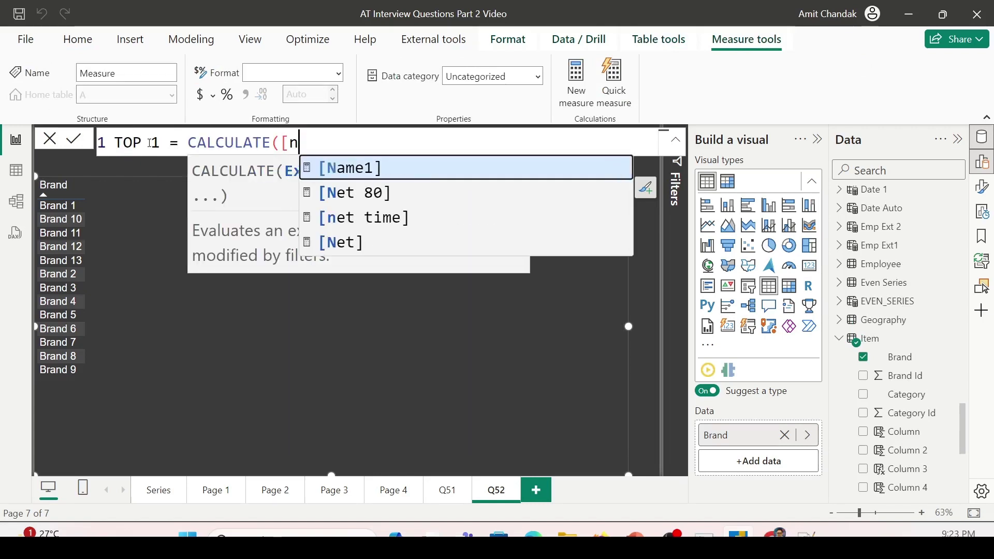
pyautogui.press('Down')
pyautogui.press('Down')
pyautogui.press('Down')
pyautogui.press('Tab')
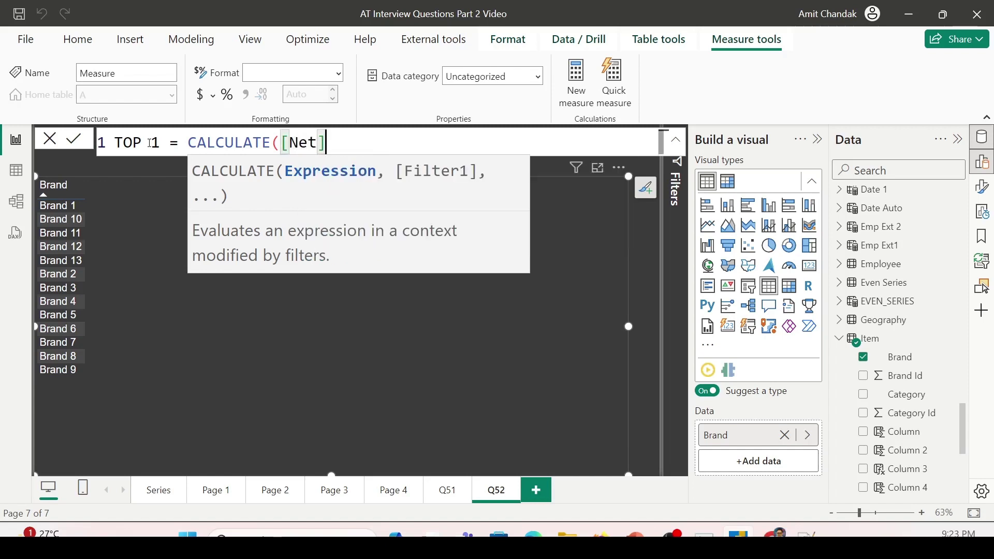
pyautogui.write(', ke')
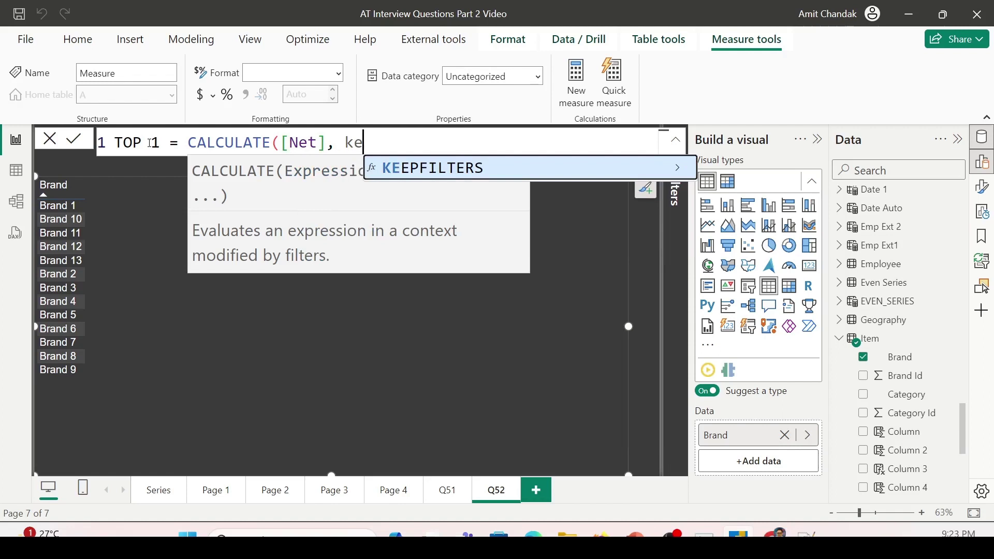
pyautogui.press('Tab')
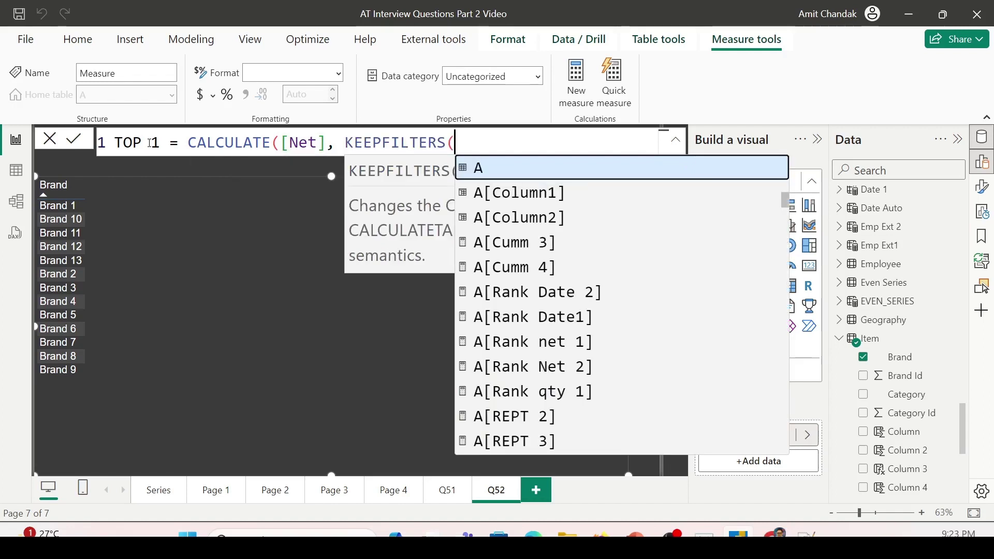
pyautogui.write('top')
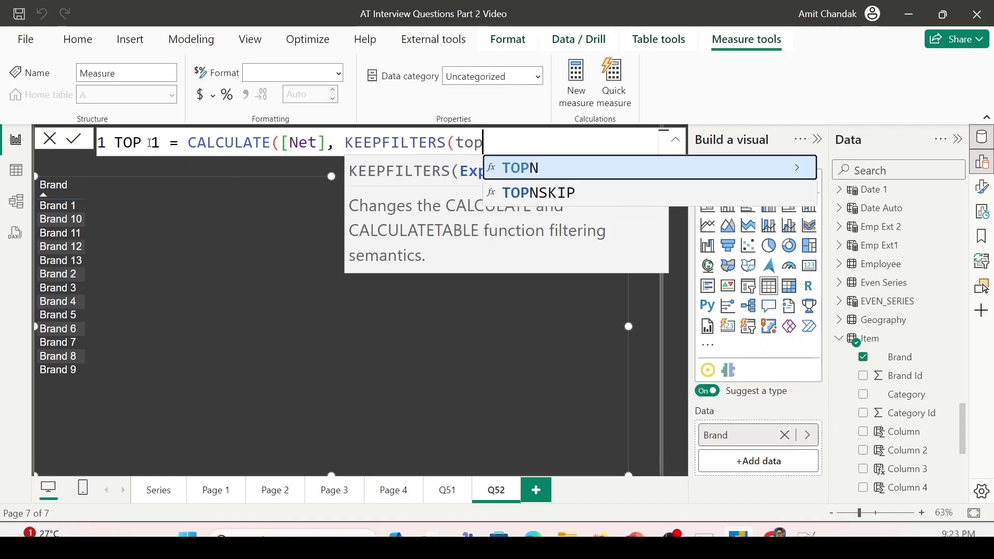
pyautogui.press('Tab')
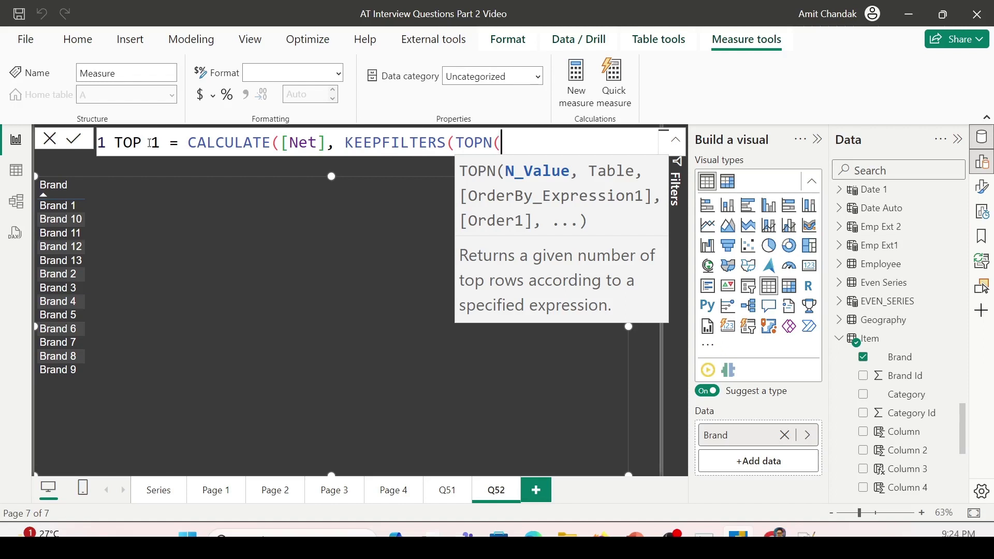
# Step: Complete TOPN with 1, ALLSELECTED('Item'[Brand]), [Net], DESC, close the parentheses and commit
pyautogui.write('1')
pyautogui.write(',')
pyautogui.write('alls')
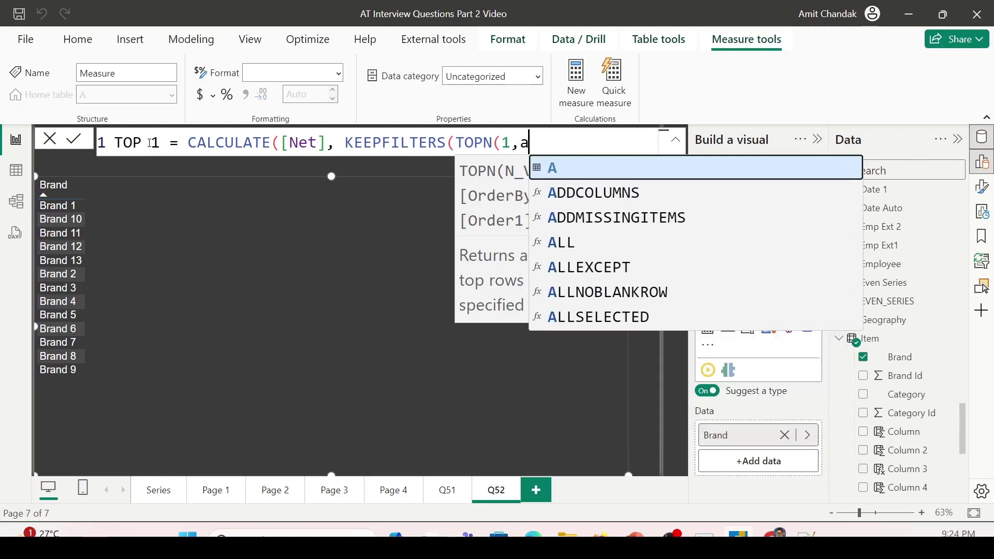
pyautogui.press('Tab')
pyautogui.write('ite')
pyautogui.press('Down')
pyautogui.press('Down')
pyautogui.press('Tab')
pyautogui.write('), ')
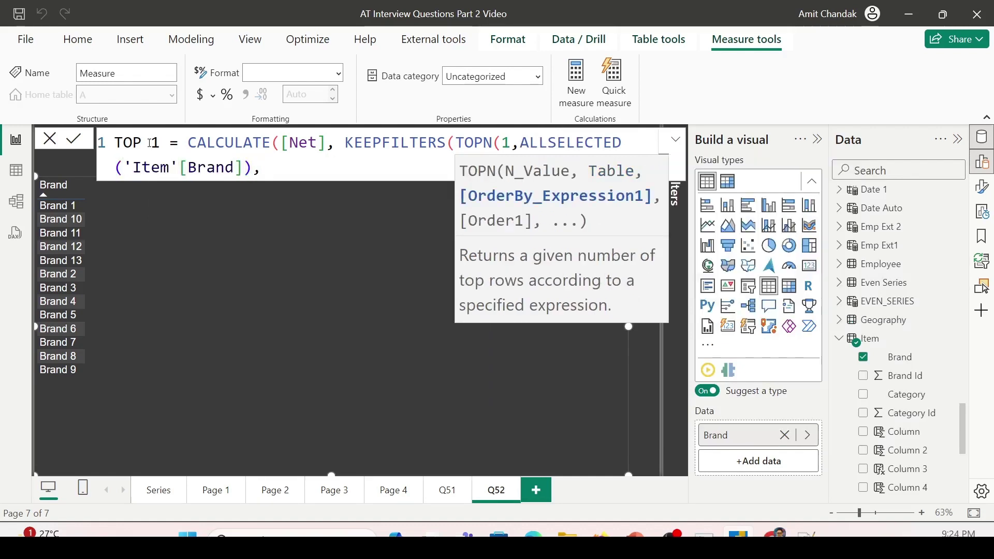
pyautogui.write('[n')
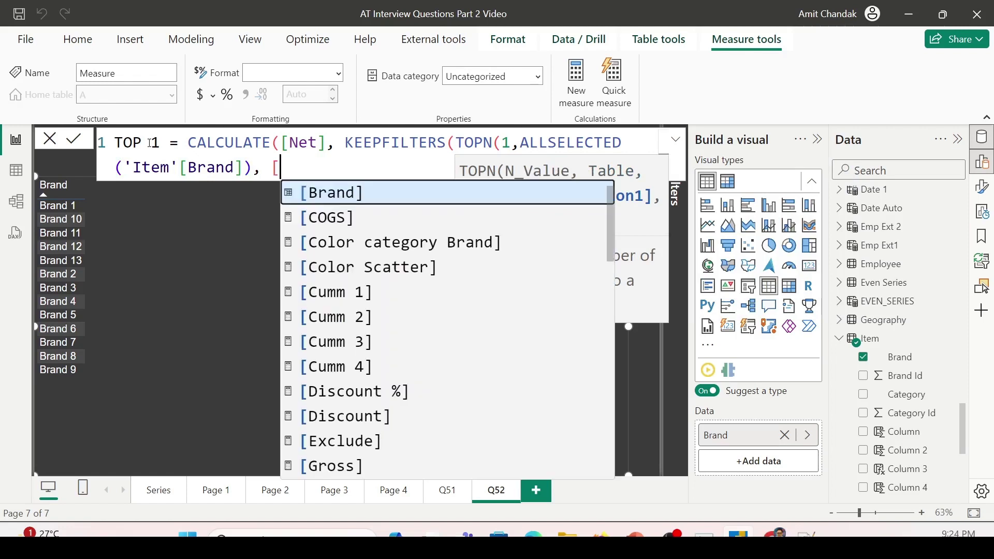
pyautogui.press('Down')
pyautogui.press('Down')
pyautogui.press('Down')
pyautogui.press('Tab')
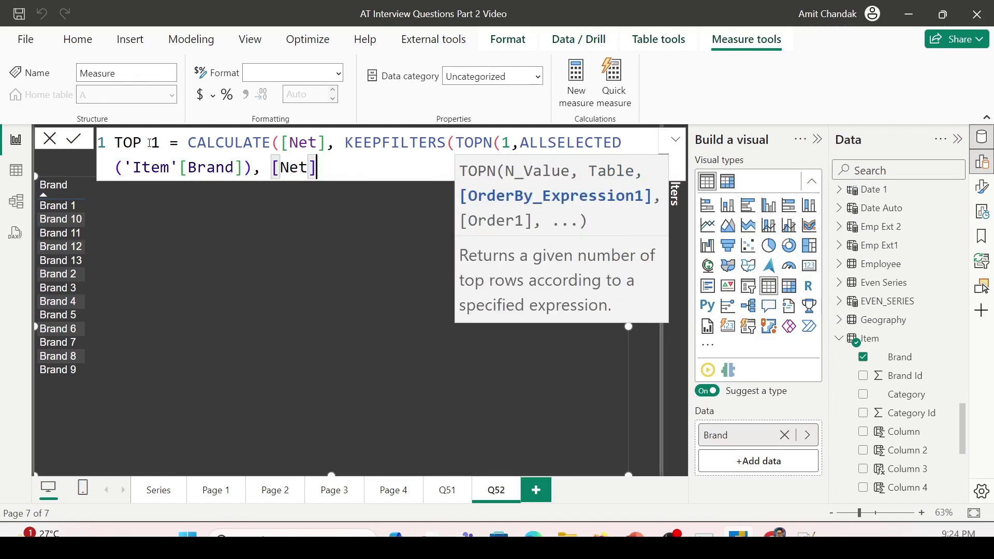
pyautogui.write(',')
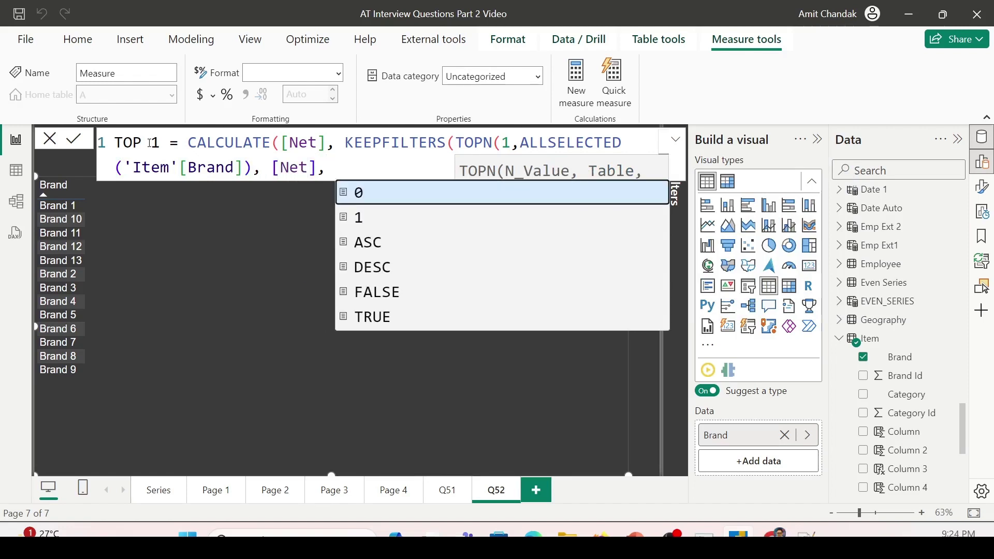
pyautogui.press('Down')
pyautogui.press('Down')
pyautogui.press('Down')
pyautogui.press('Tab')
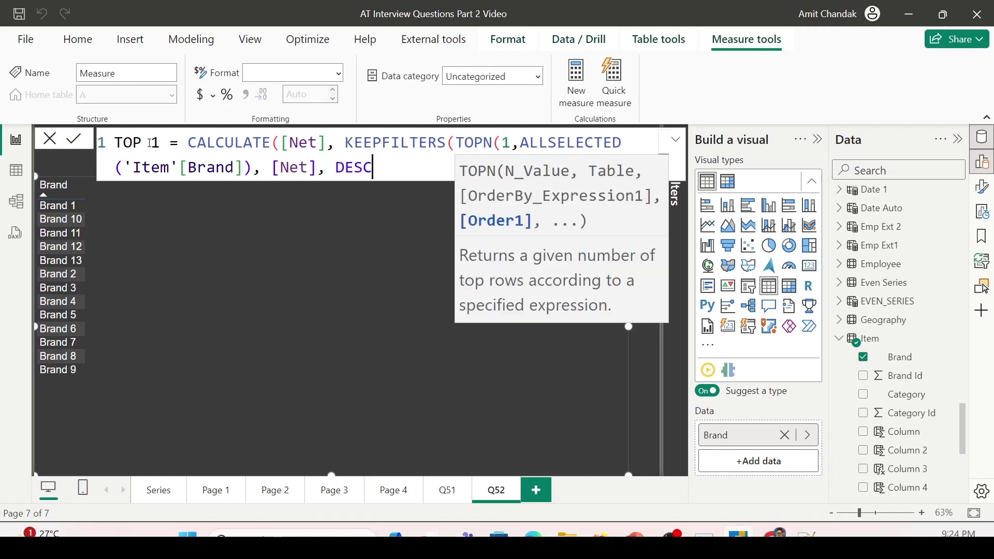
pyautogui.write('))')
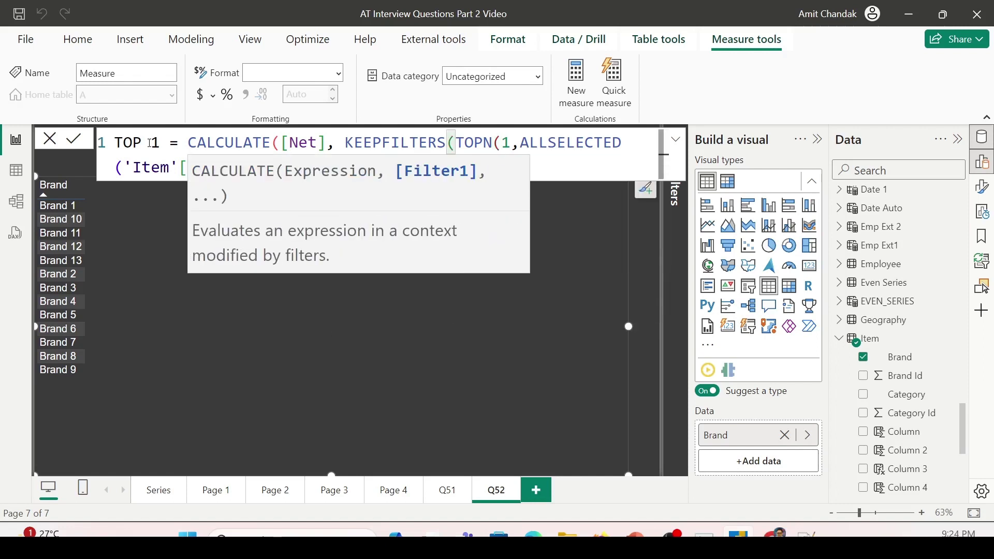
pyautogui.write(')')
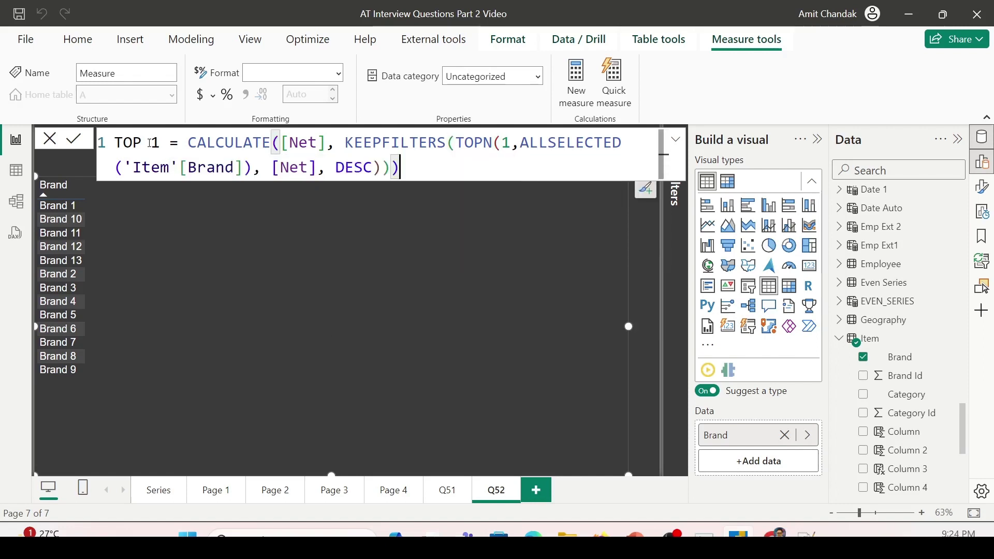
pyautogui.press('Return')
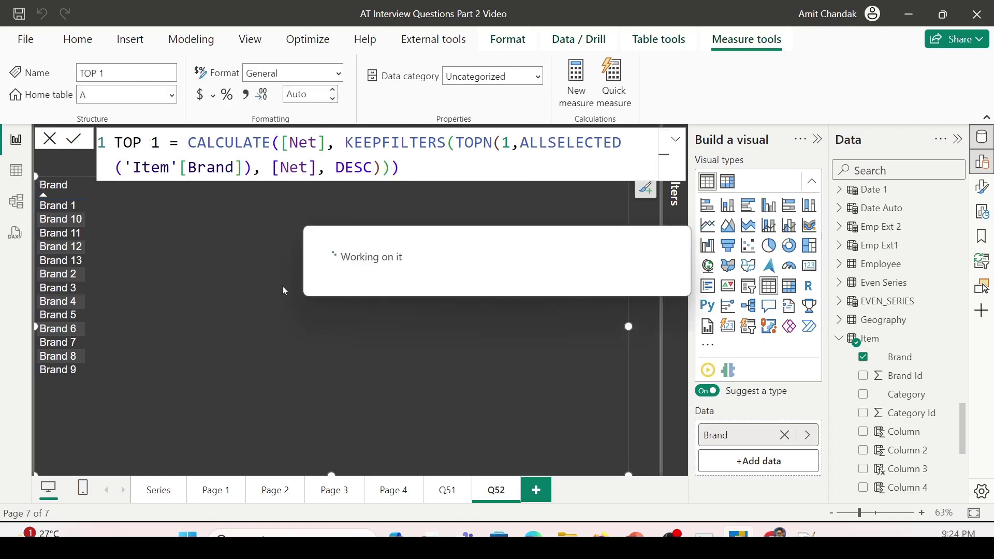
# Step: Add the Net measure to the Brand table
pyautogui.scroll(-3, 883, 339)
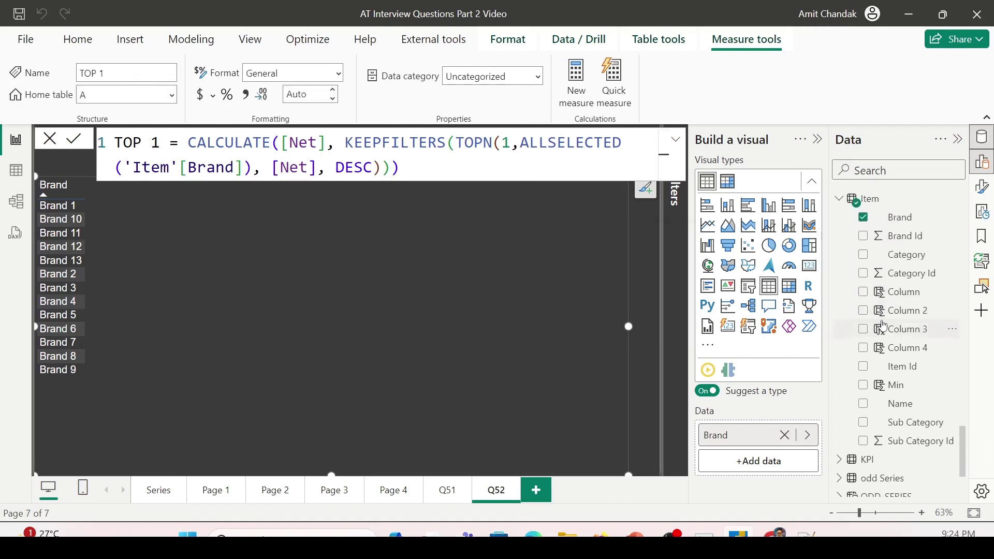
pyautogui.scroll(8, 885, 299)
pyautogui.scroll(10, 885, 299)
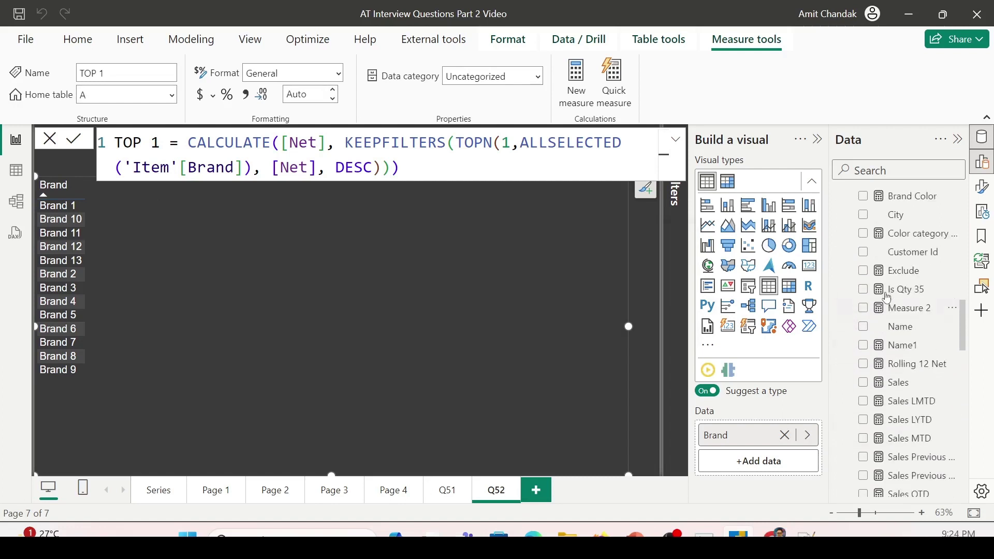
pyautogui.scroll(6, 890, 288)
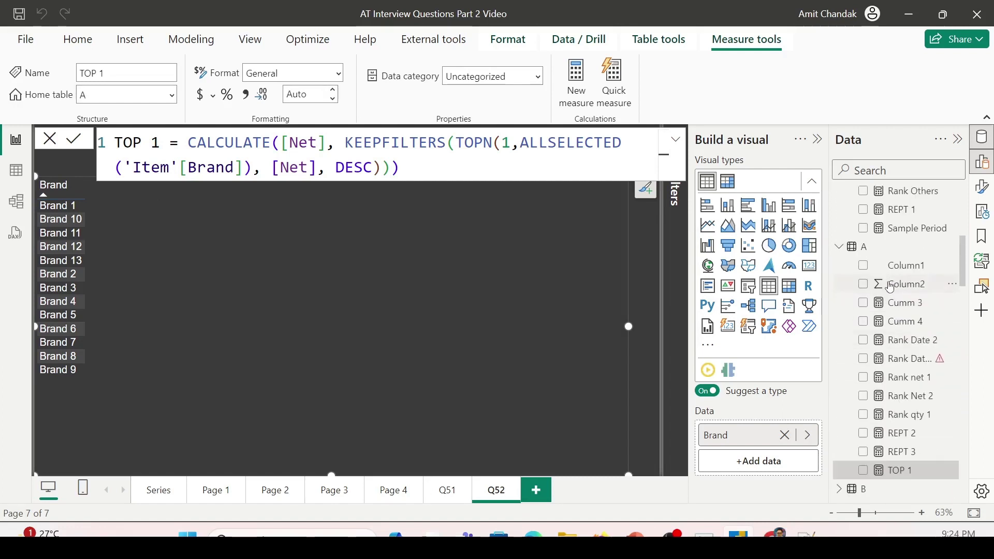
pyautogui.scroll(3, 891, 284)
pyautogui.moveTo(905, 302); pyautogui.dragTo(233, 259)
# Step: Add TOP 1 to the table and select its full formula text for copying
pyautogui.scroll(-5, 928, 345)
pyautogui.moveTo(898, 424); pyautogui.dragTo(254, 211)
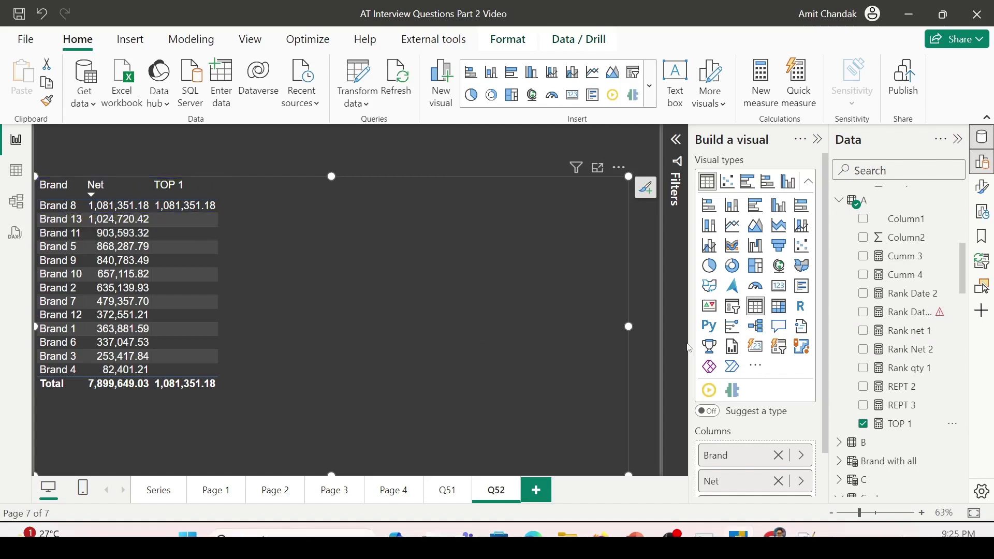
pyautogui.click(898, 430)
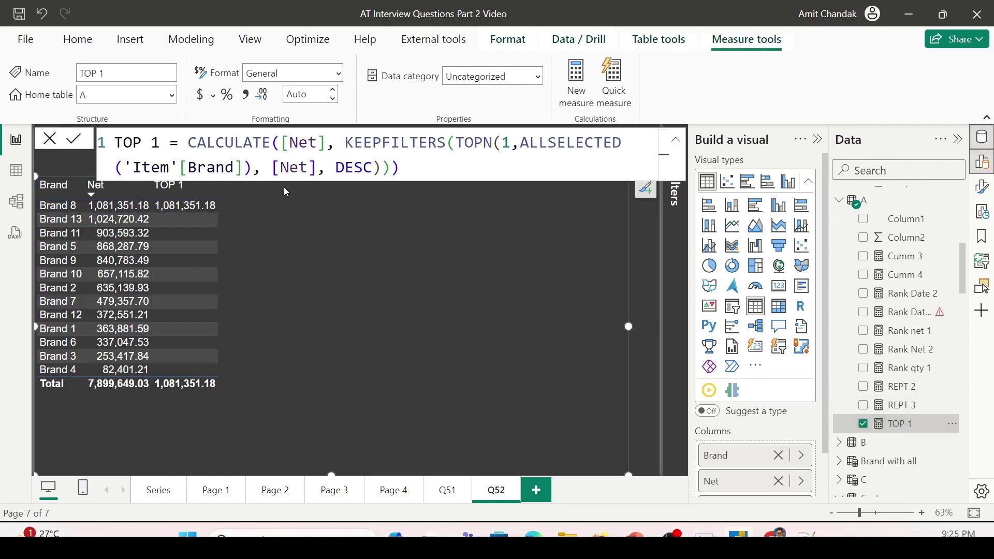
pyautogui.moveTo(429, 172); pyautogui.dragTo(115, 142)
pyautogui.hotkey('ctrl', 'c')
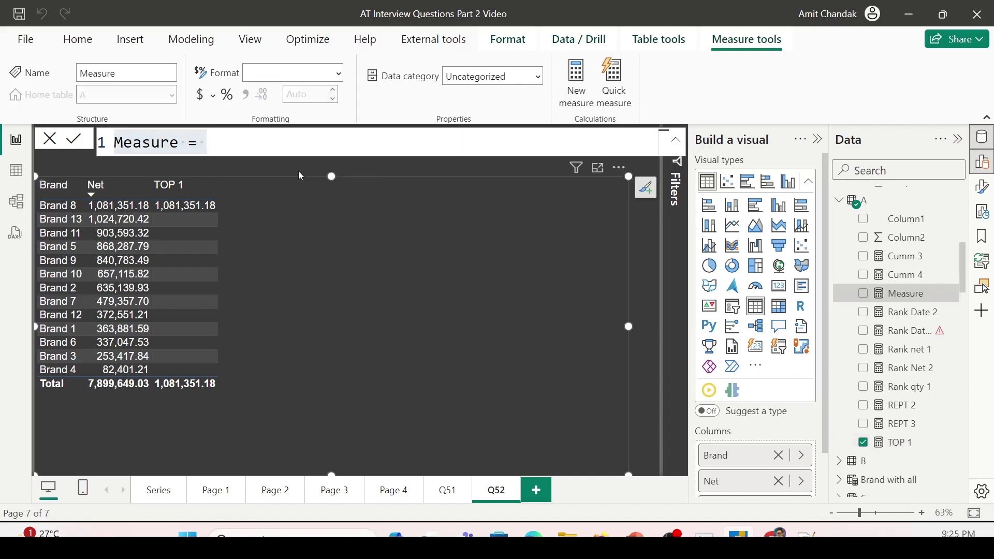
# Step: Paste the TOP 1 formula into the new measure and rename it TOP 2
pyautogui.hotkey('ctrl', 'a')
pyautogui.hotkey('ctrl', 'v')
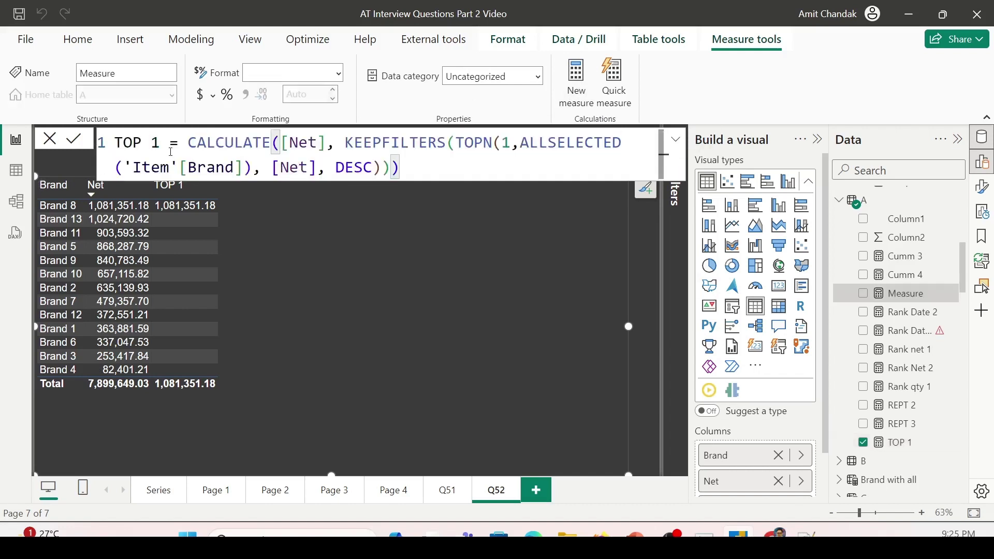
pyautogui.moveTo(171, 143); pyautogui.dragTo(152, 143)
pyautogui.press('BackSpace')
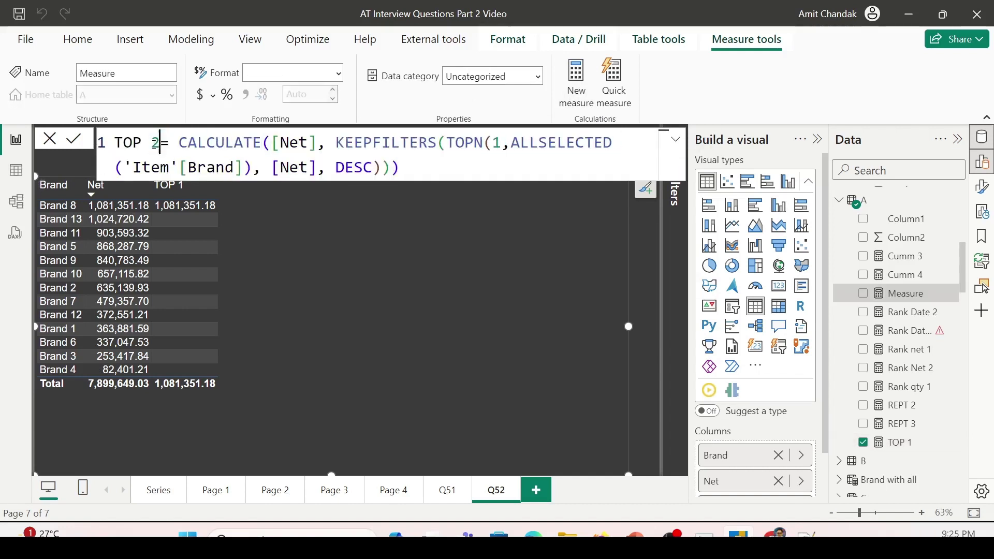
pyautogui.write('2')
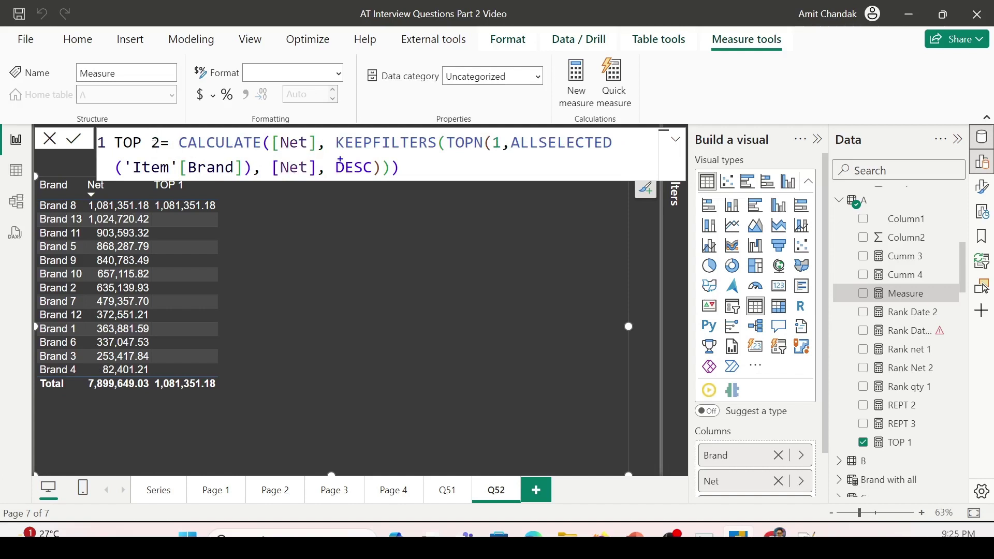
# Step: Change the TOPN sort order from DESC to ASC and commit the measure
pyautogui.moveTo(325, 167); pyautogui.dragTo(402, 167)
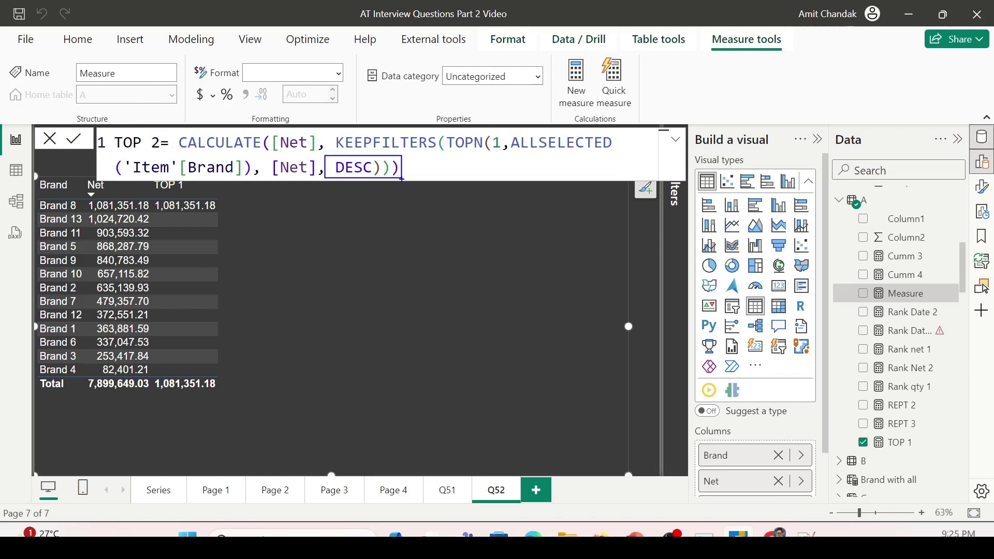
pyautogui.doubleClick(356, 167)
pyautogui.write('A')
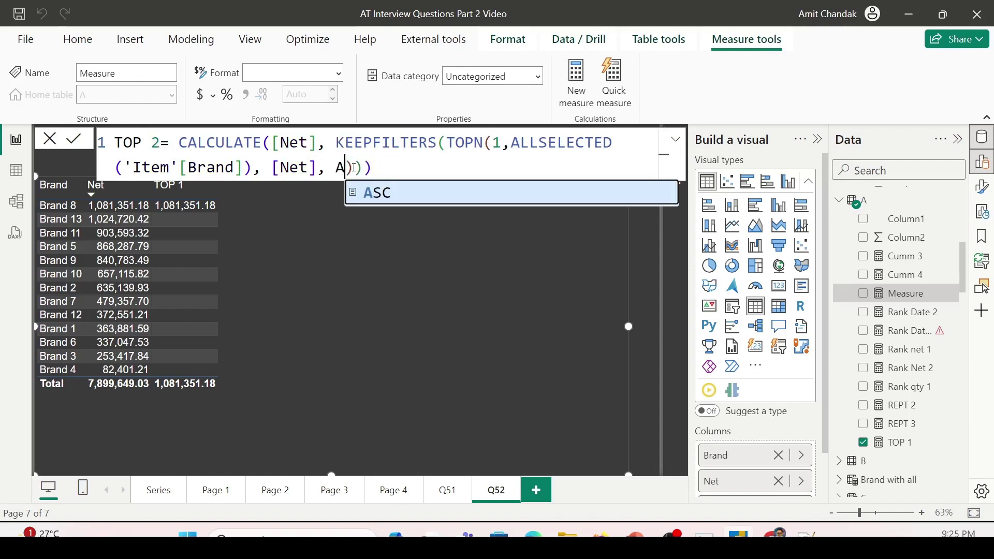
pyautogui.press('Tab')
pyautogui.click(406, 171)
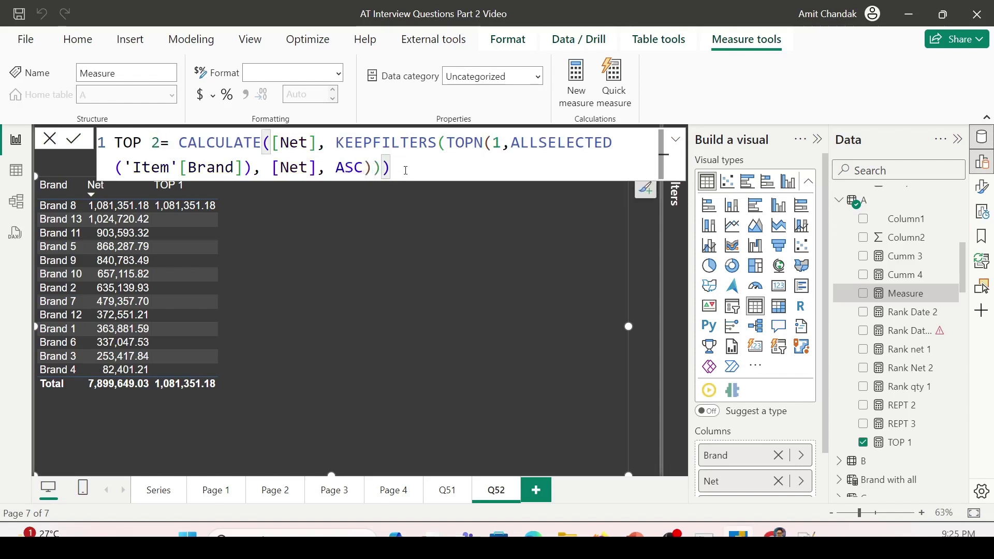
pyautogui.press('Return')
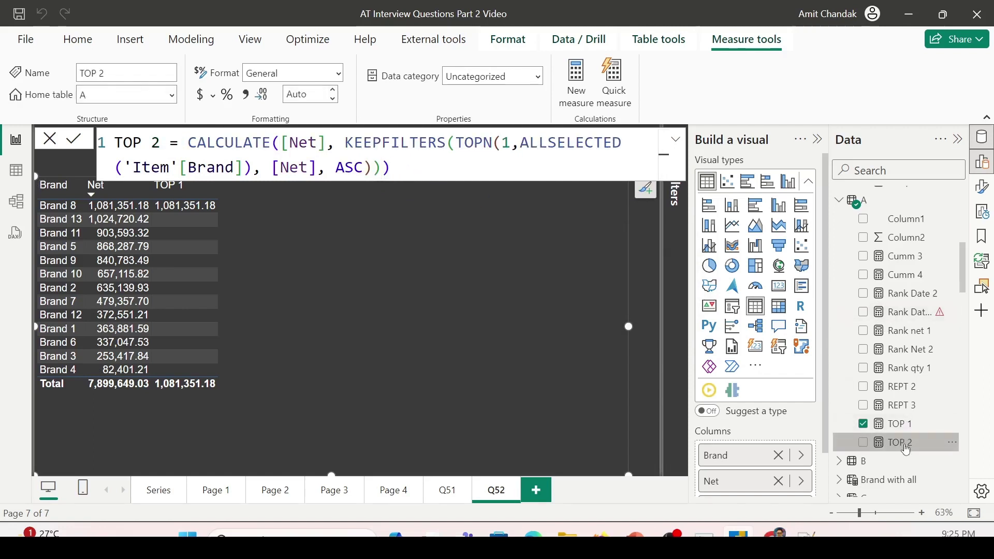
pyautogui.moveTo(161, 143); pyautogui.dragTo(114, 143)
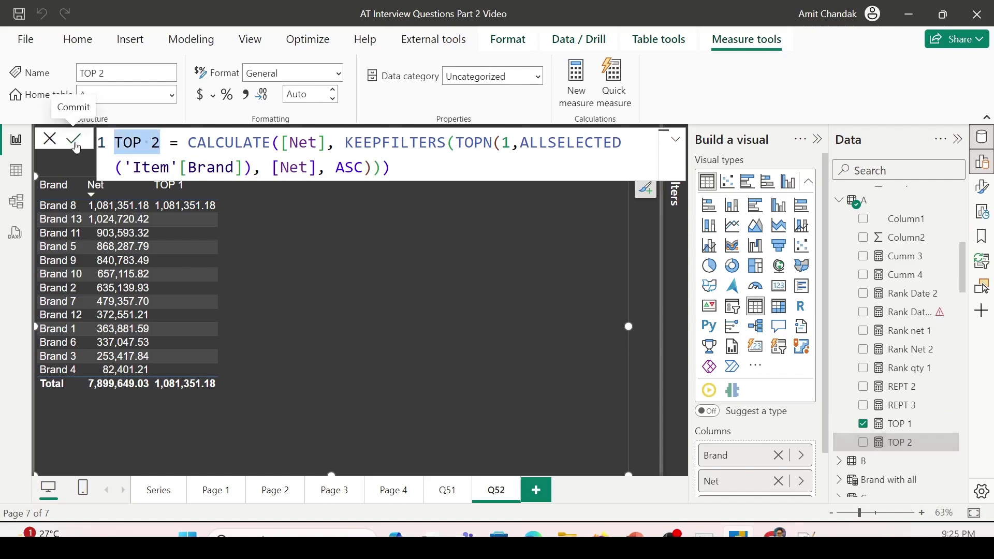
# Step: Rename the measure Bottom 1 and add it to the table, where Brand 4 shows 82,401.21
pyautogui.write('Bootom')
pyautogui.press('BackSpace')
pyautogui.press('BackSpace')
pyautogui.press('BackSpace')
pyautogui.press('BackSpace')
pyautogui.write('ttom 1')
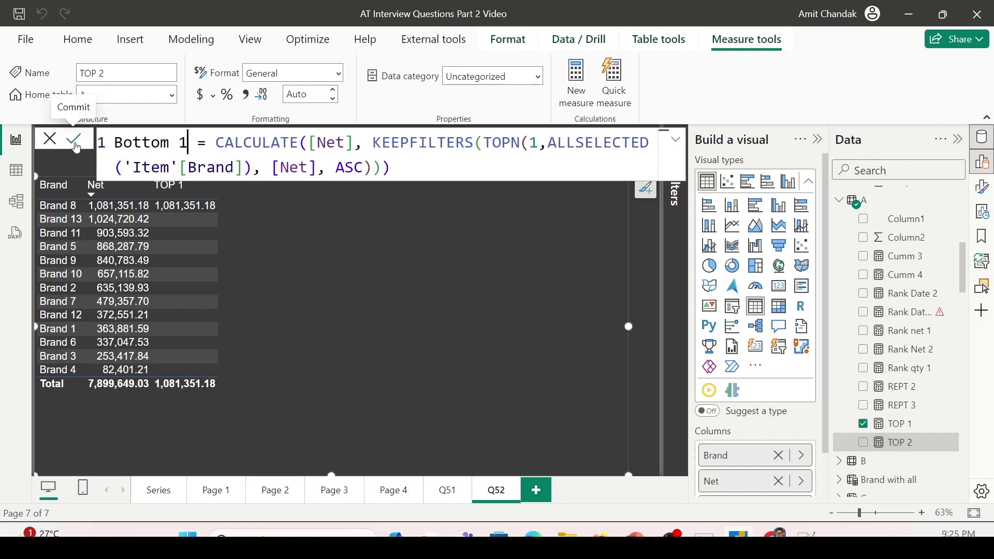
pyautogui.click(75, 145)
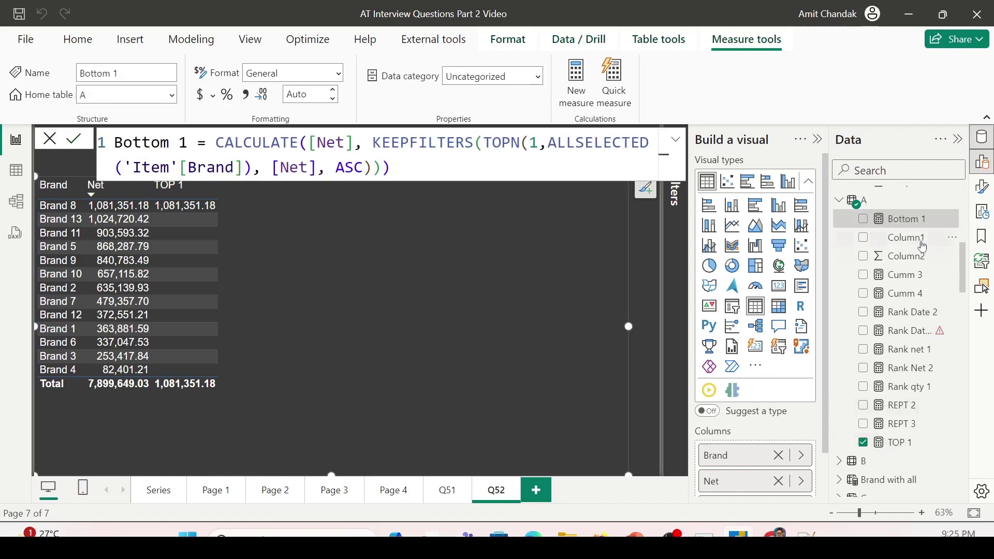
pyautogui.moveTo(902, 218); pyautogui.dragTo(326, 226)
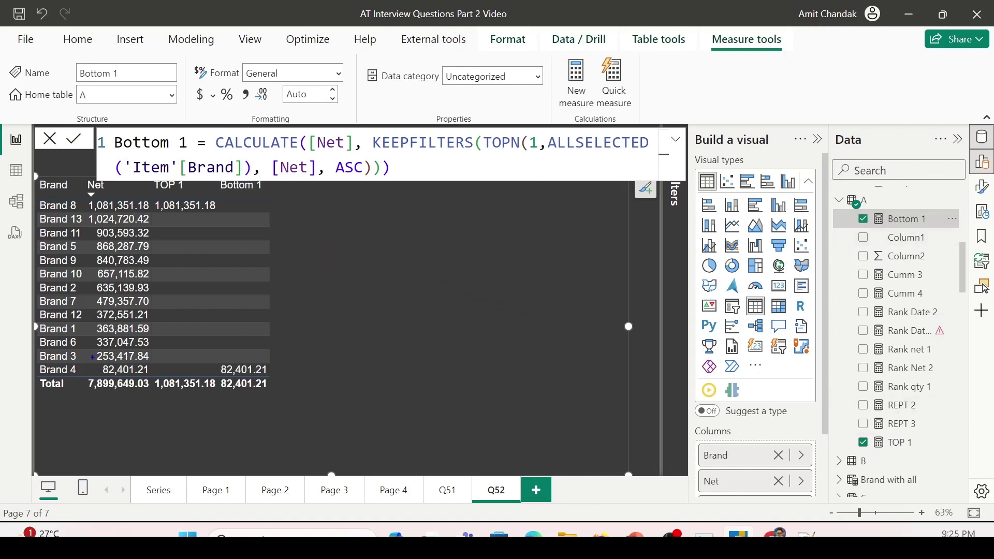
pyautogui.moveTo(36, 360); pyautogui.dragTo(280, 381)
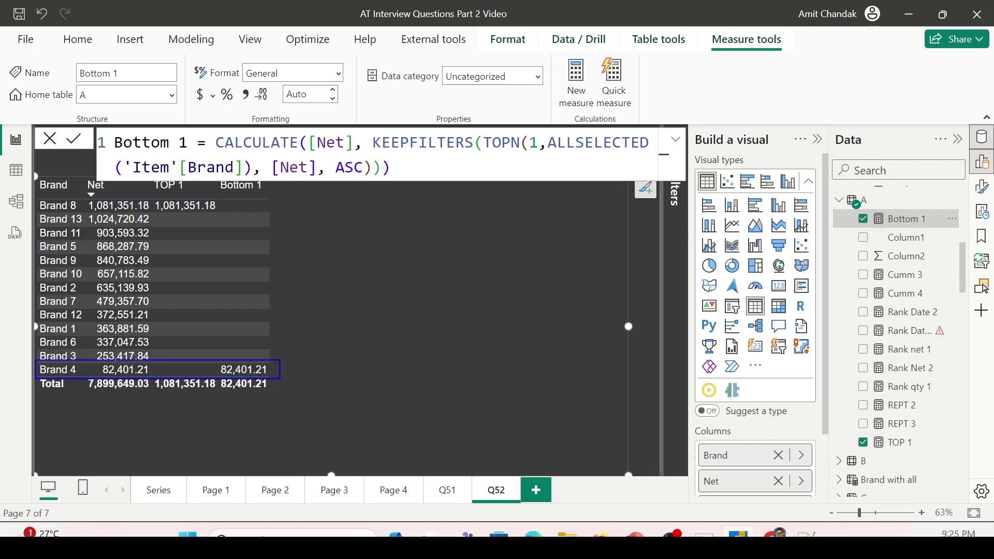
# Step: Close the formula bar, nudge the table slightly lower, and deselect it
pyautogui.click(322, 181)
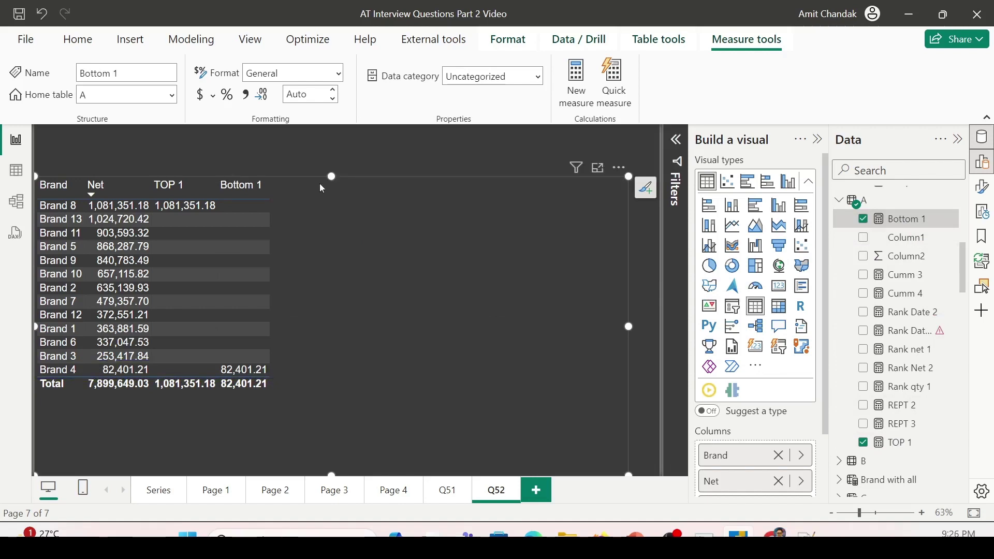
pyautogui.moveTo(321, 181); pyautogui.dragTo(331, 196)
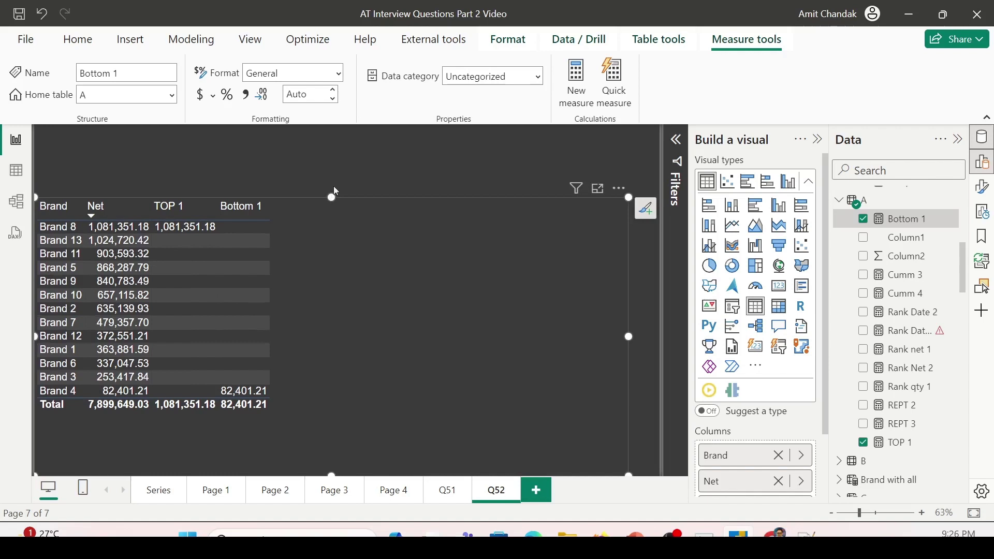
pyautogui.click(417, 173)
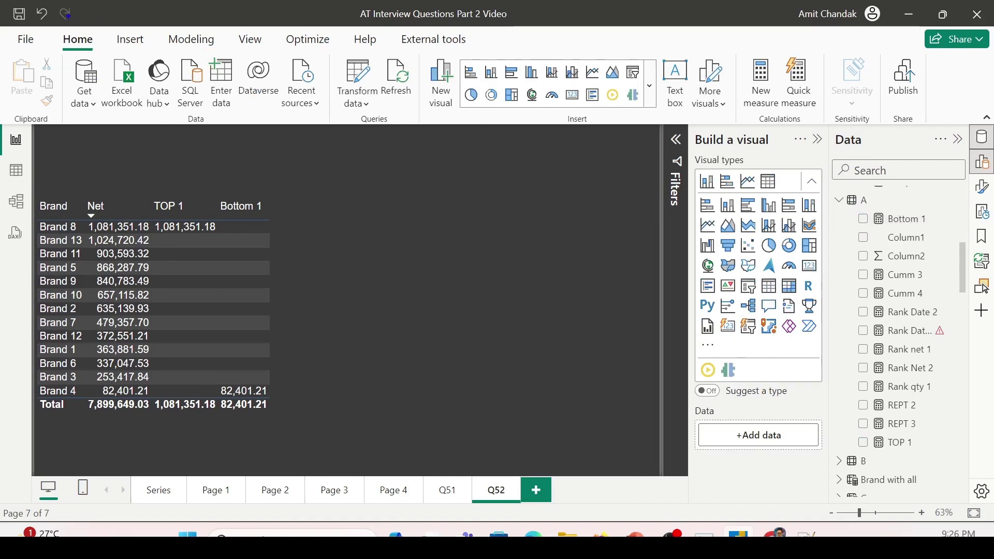
# Step: Annotate the calculations area and New measure button, then clear the annotations
pyautogui.moveTo(51, 16); pyautogui.dragTo(784, 136)
pyautogui.moveTo(755, 43); pyautogui.dragTo(786, 114)
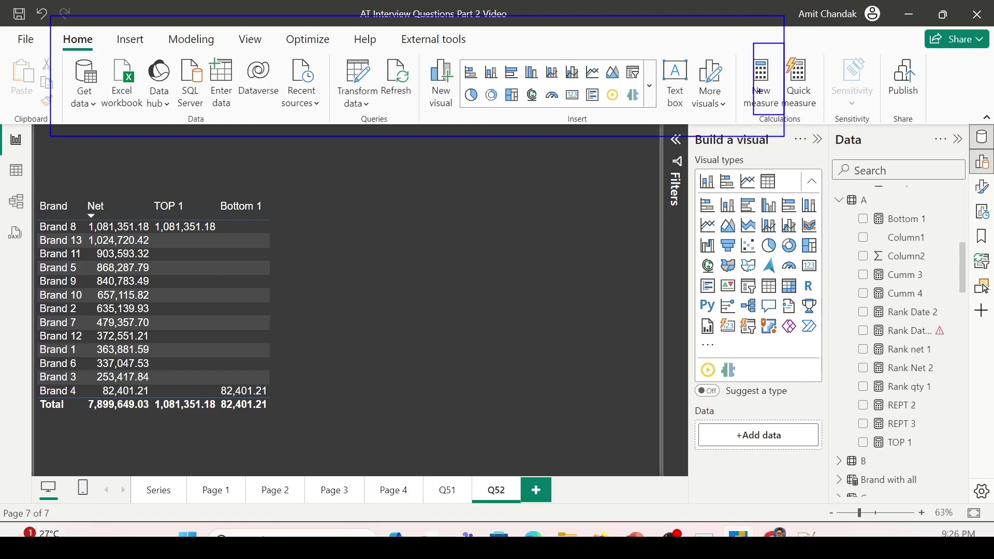
pyautogui.press('Escape')
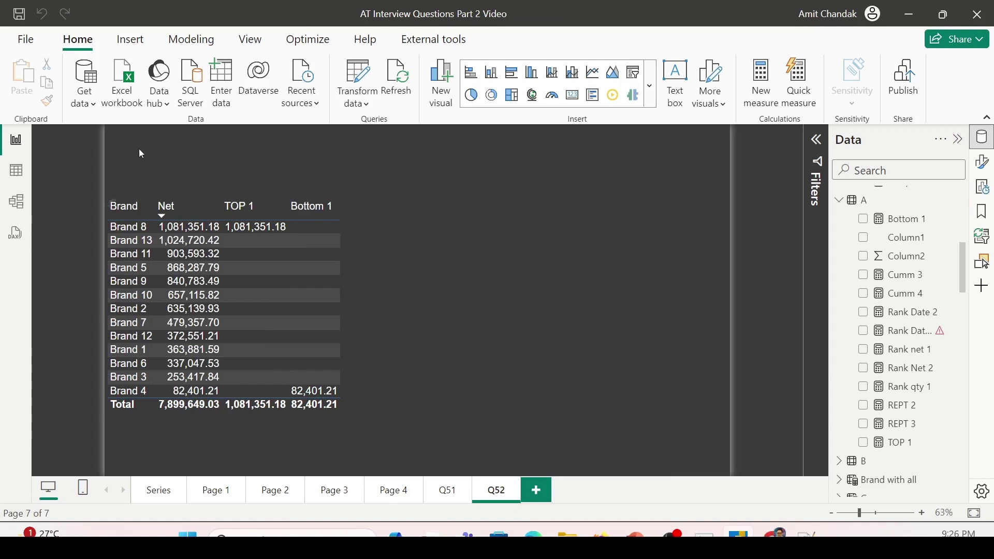
# Step: Start a TOP 1 i measure as CALCULATE([Net], KEEPFILTERS(INDEX(
pyautogui.doubleClick(143, 143)
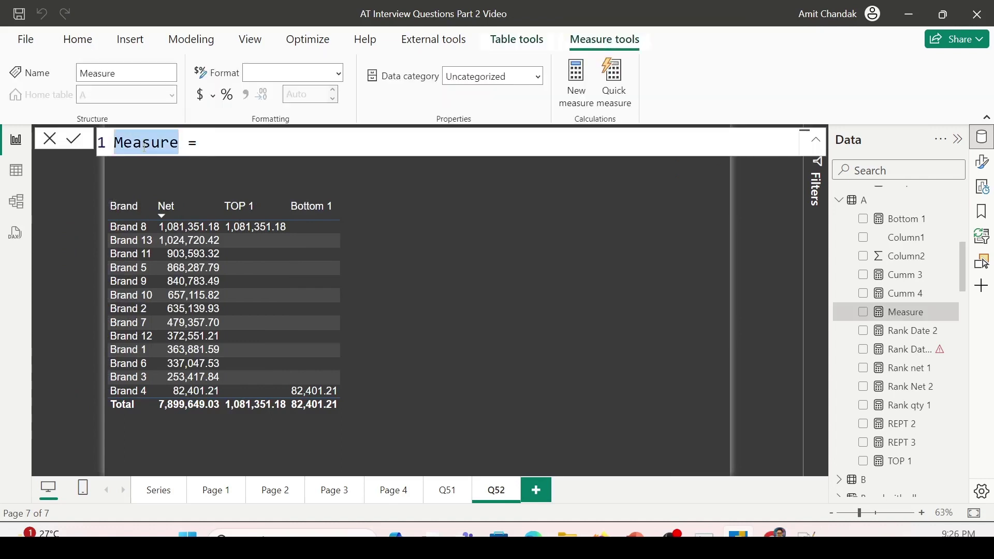
pyautogui.write('TOP 1')
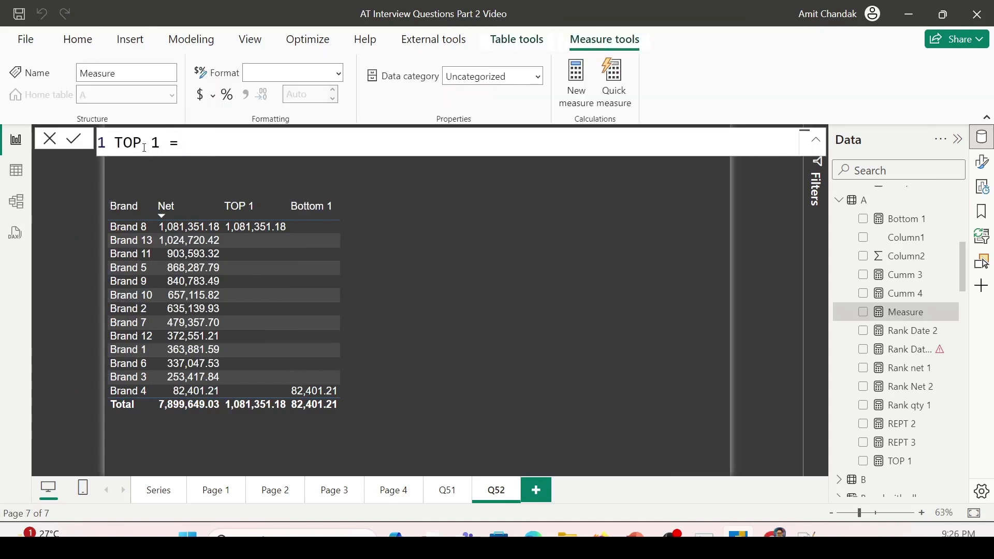
pyautogui.write(' cal')
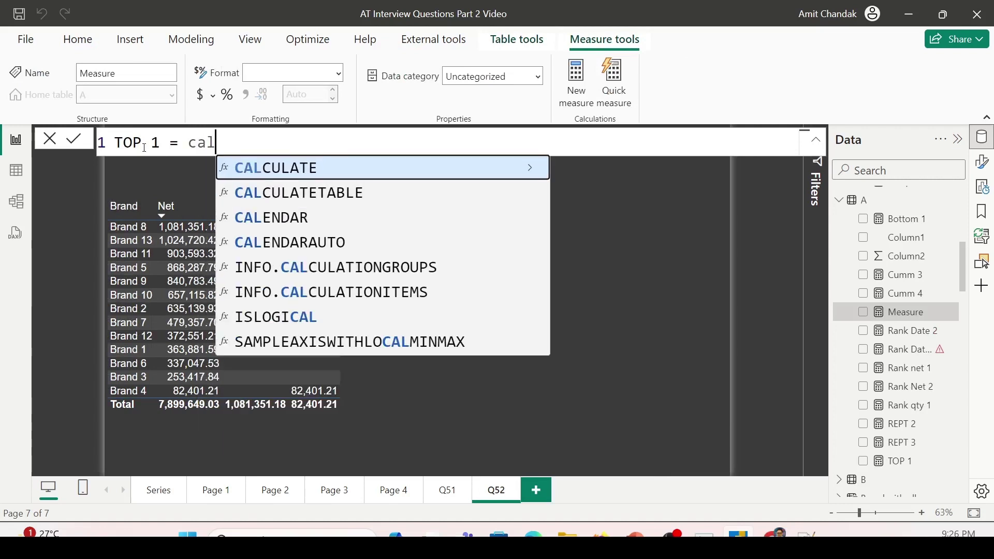
pyautogui.press('Tab')
pyautogui.press('Left')
pyautogui.press('Left')
pyautogui.press('Left')
pyautogui.press('Left')
pyautogui.press('Left')
pyautogui.press('Left')
pyautogui.press('Left')
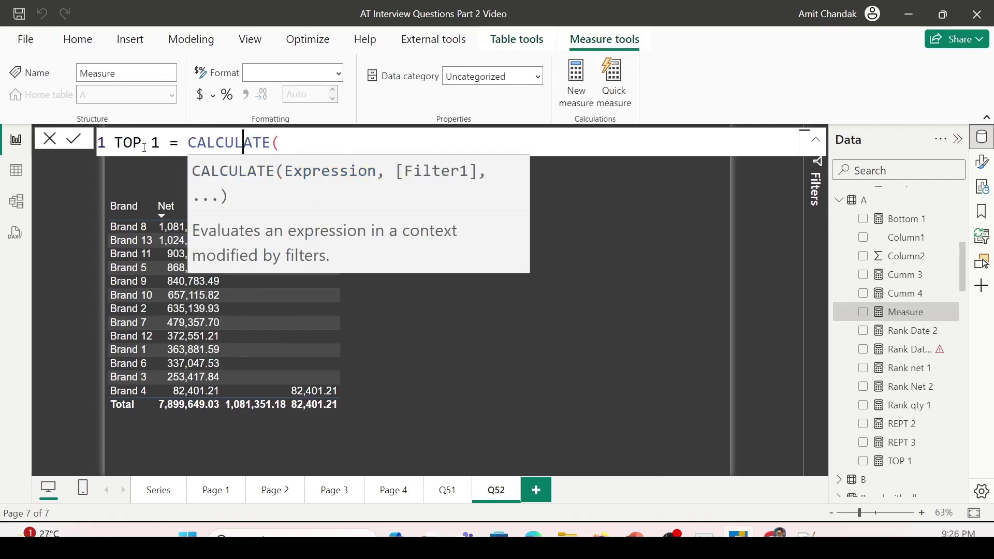
pyautogui.press('Left')
pyautogui.press('Left')
pyautogui.press('Left')
pyautogui.press('Left')
pyautogui.press('Left')
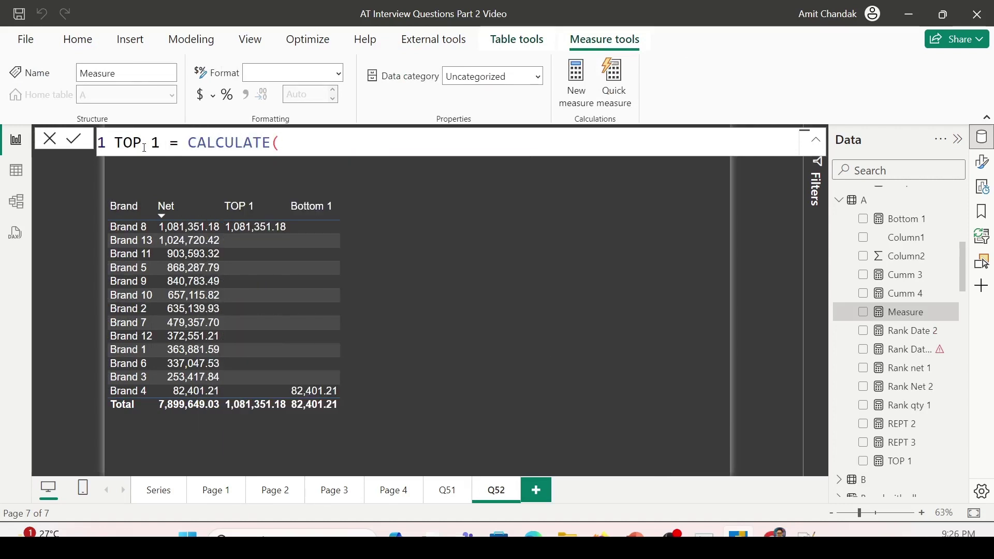
pyautogui.write('i')
pyautogui.press('Right')
pyautogui.press('Right')
pyautogui.press('Right')
pyautogui.press('Right')
pyautogui.press('Right')
pyautogui.press('Right')
pyautogui.press('Right')
pyautogui.press('Right')
pyautogui.press('Right')
pyautogui.press('Right')
pyautogui.press('Right')
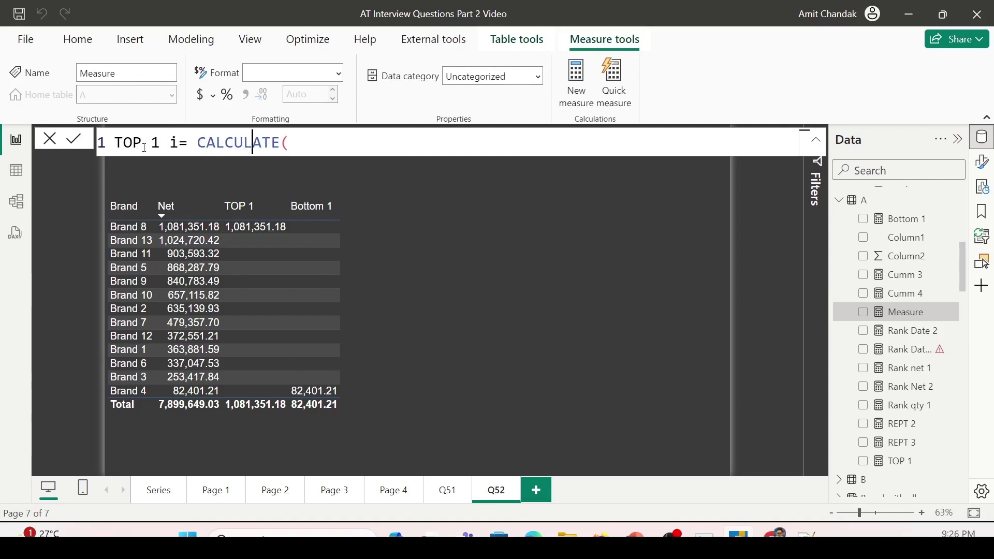
pyautogui.press('Right')
pyautogui.write('[')
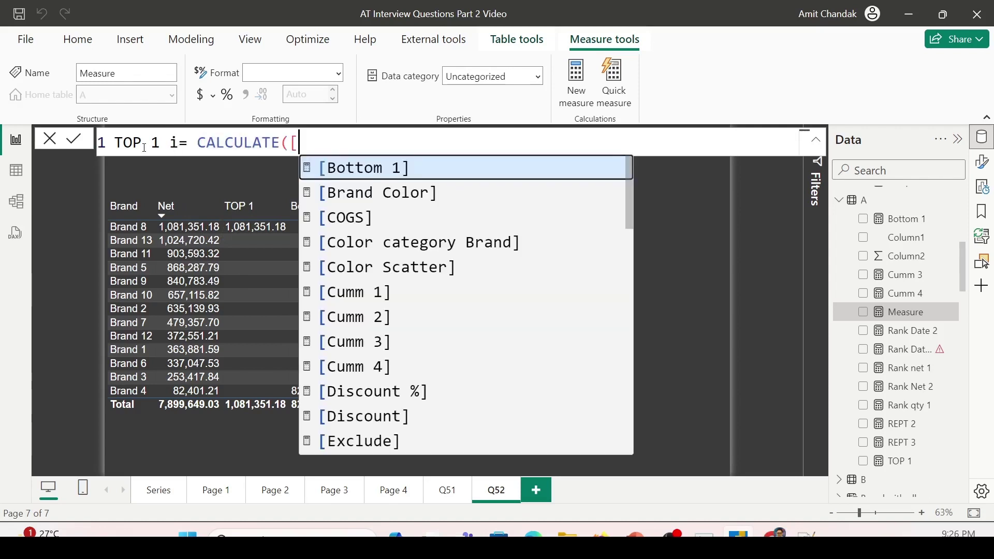
pyautogui.write('ne')
pyautogui.press('Tab')
pyautogui.write(', ')
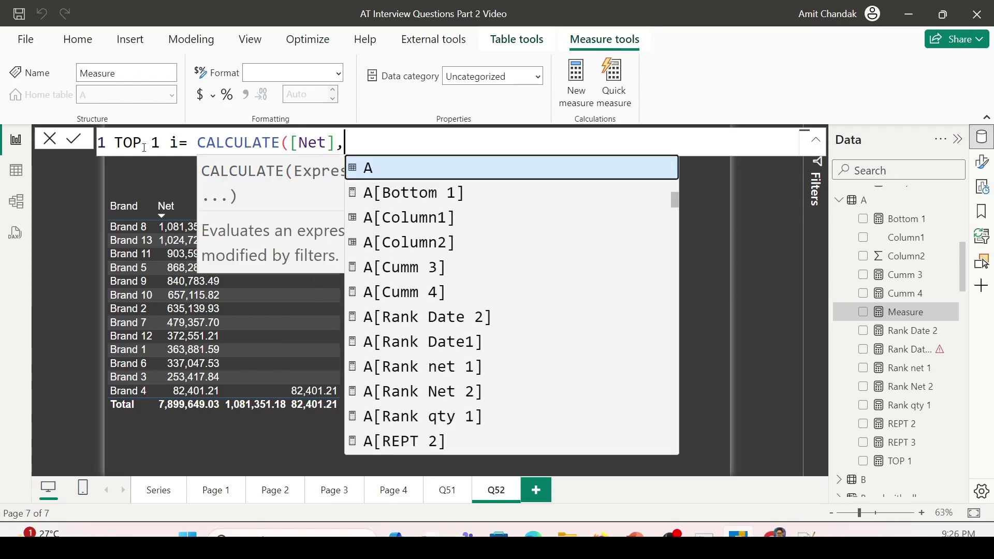
pyautogui.write('ke')
pyautogui.press('Tab')
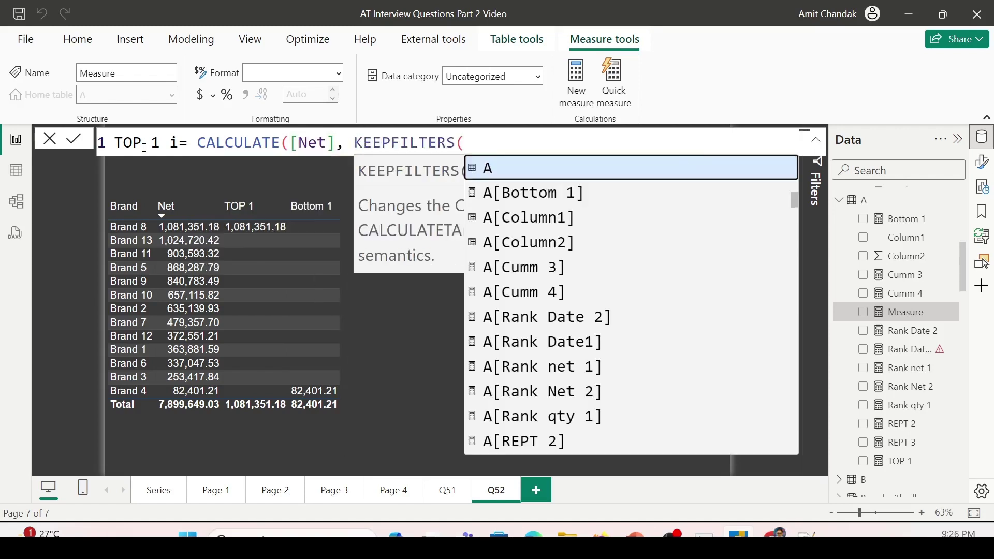
pyautogui.write('ind')
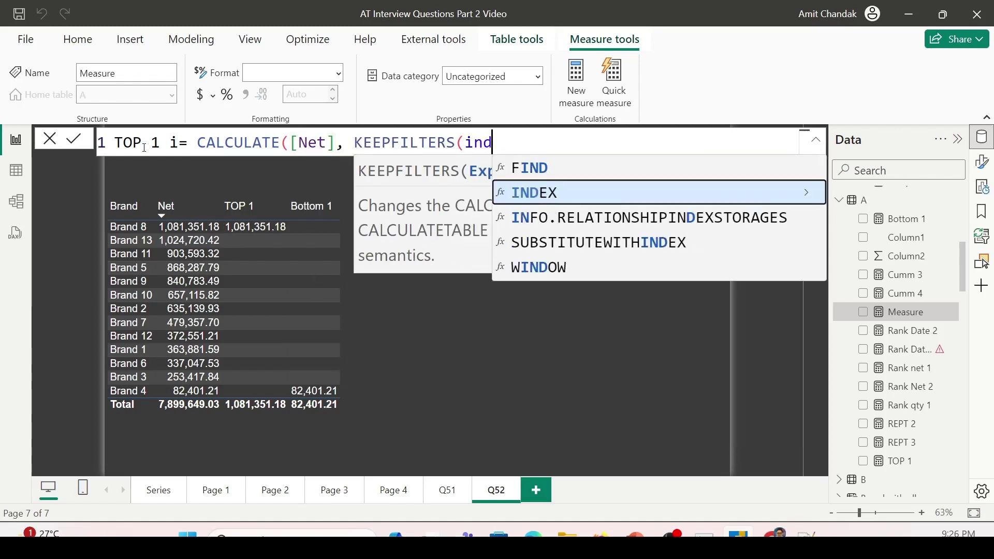
pyautogui.press('Tab')
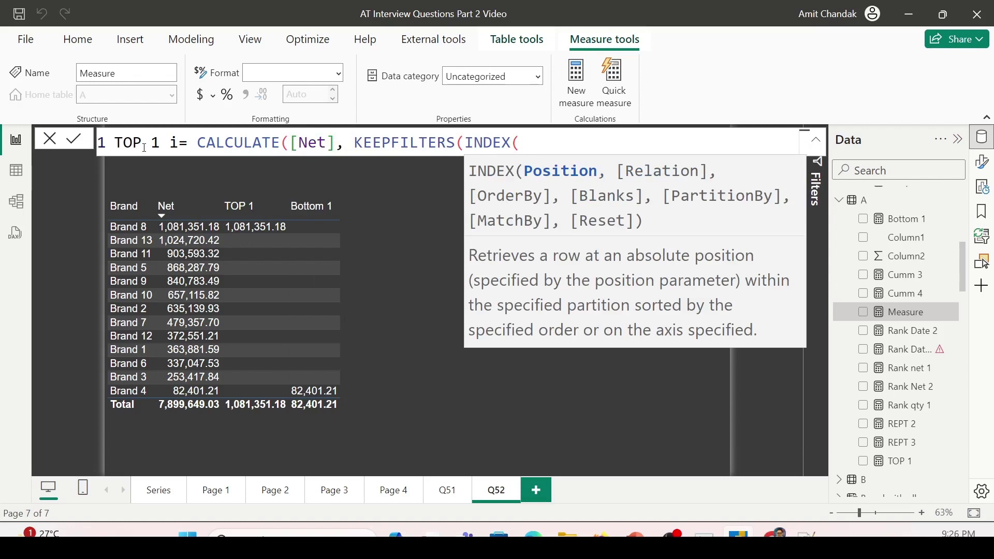
# Step: Give INDEX the arguments 1 and ALLSELECTED('Item'[Brand])
pyautogui.write('1,')
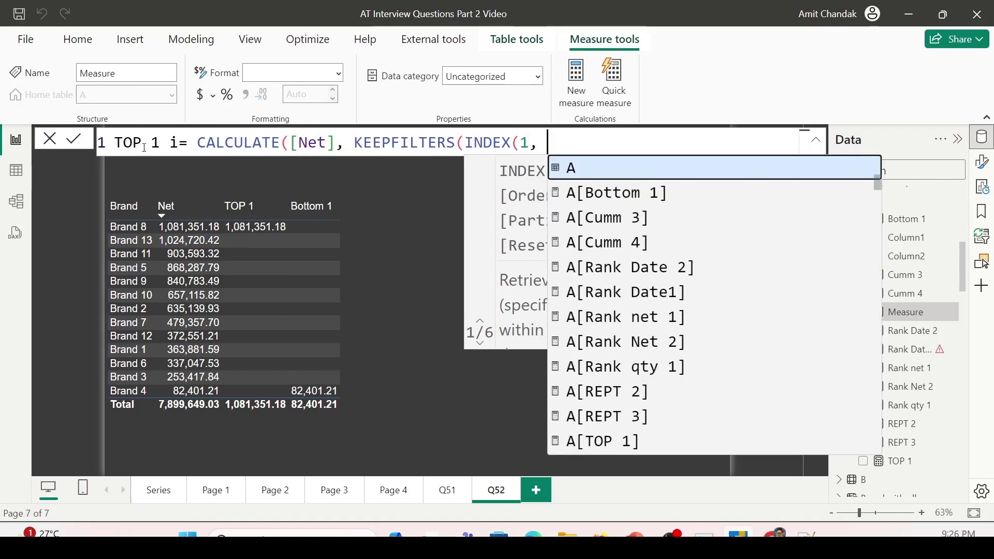
pyautogui.press('Escape')
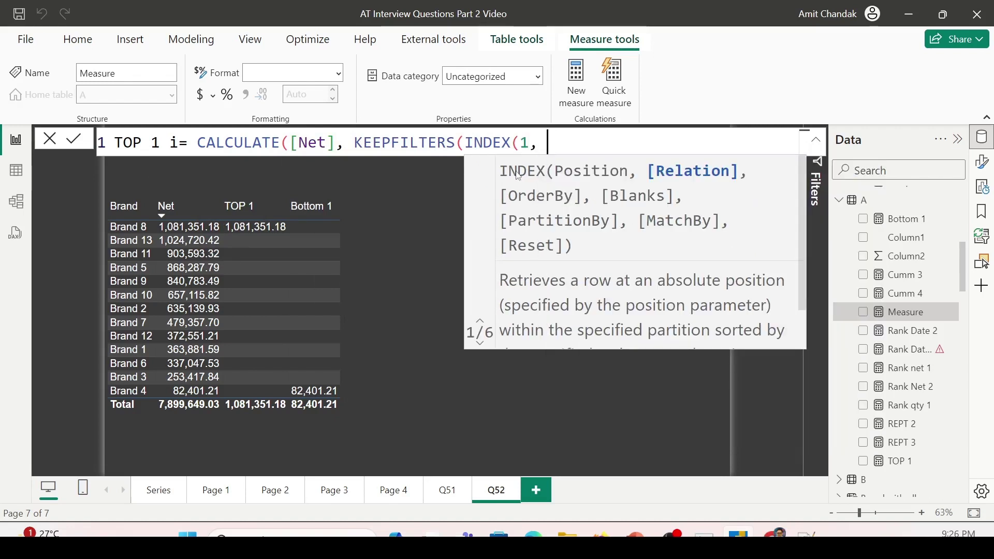
pyautogui.write('Allse')
pyautogui.press('Tab')
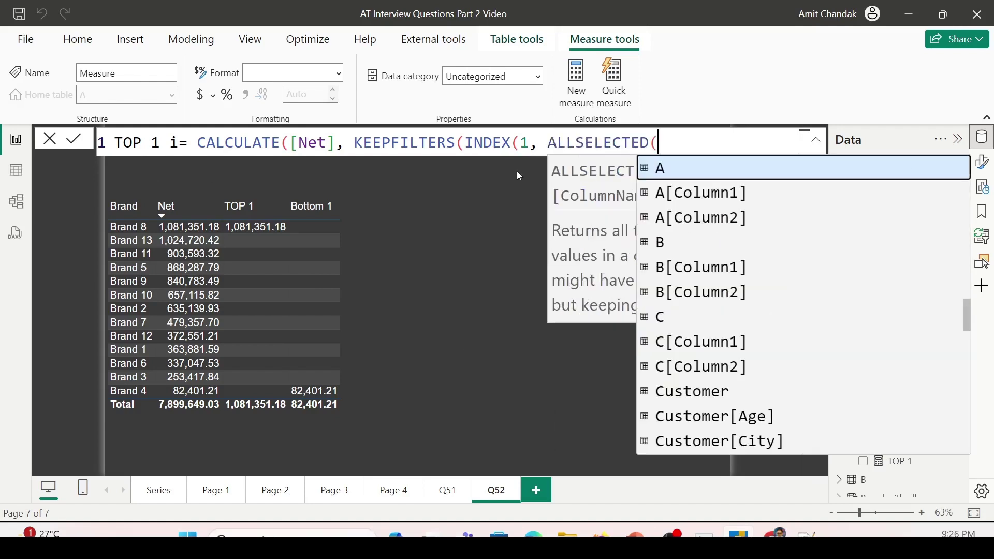
pyautogui.write('Ite')
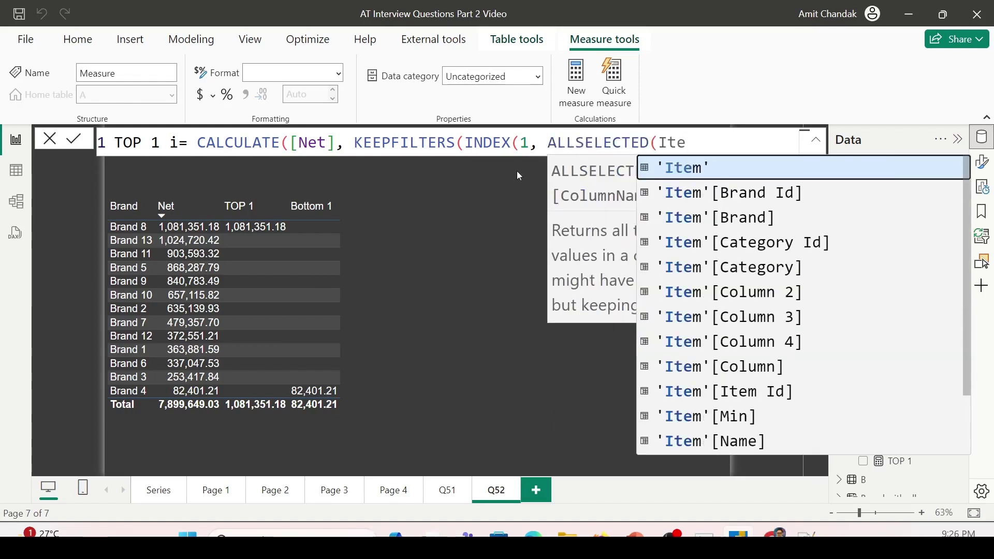
pyautogui.press('Down')
pyautogui.press('Down')
pyautogui.press('Tab')
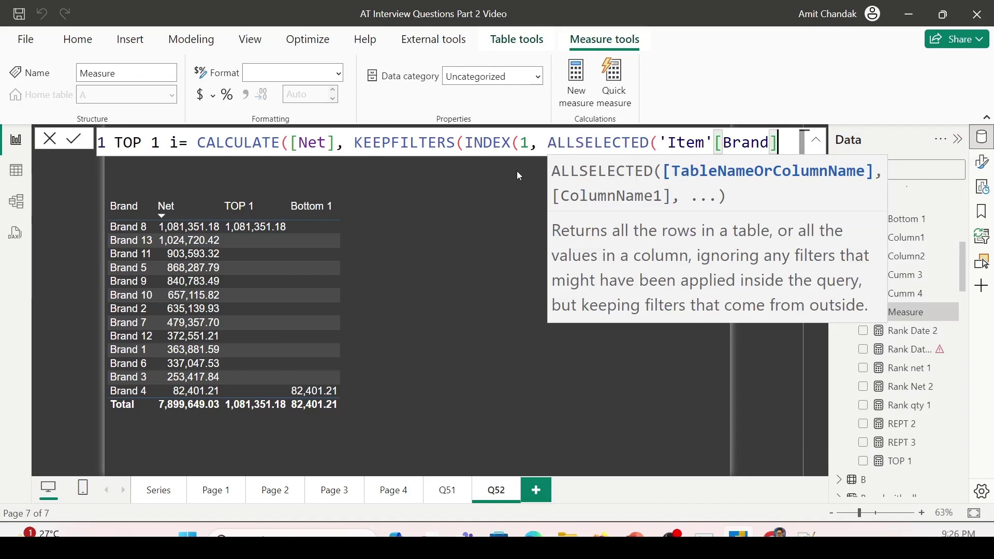
pyautogui.write(')')
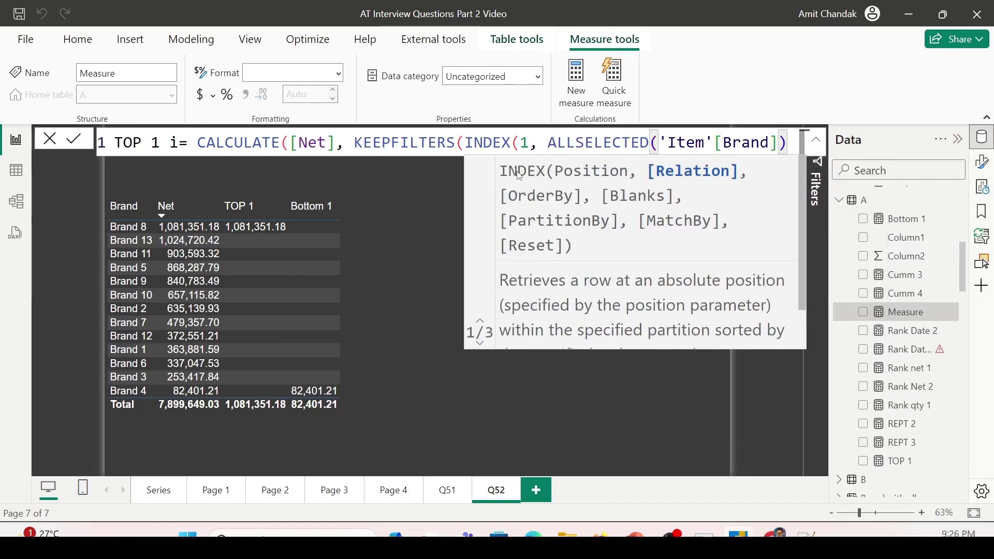
pyautogui.write(',')
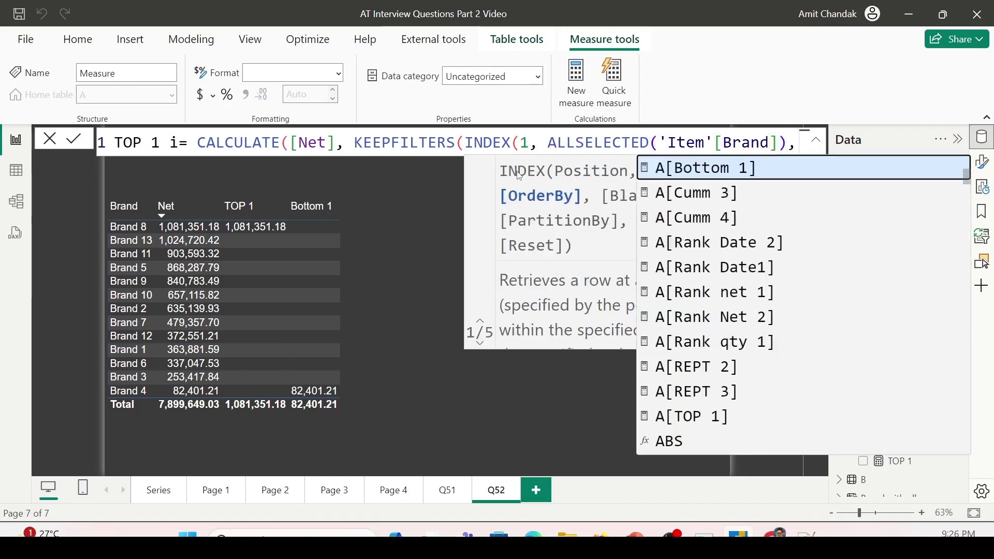
pyautogui.press('Escape')
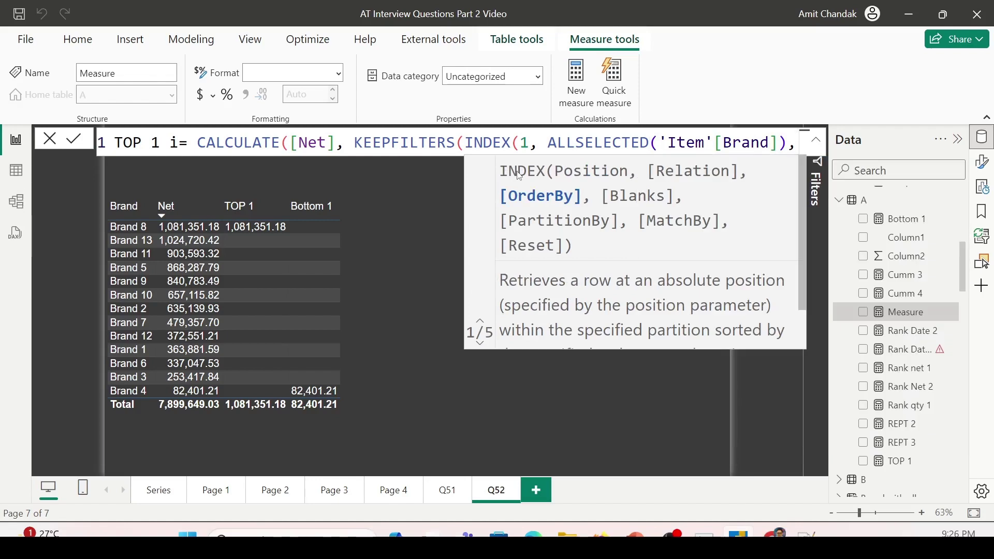
pyautogui.hotkey('shift', 'Return')
# Step: Finish with ORDERBY([Net],DESC) on a new line, close the parentheses and commit
pyautogui.write('ord')
pyautogui.press('Tab')
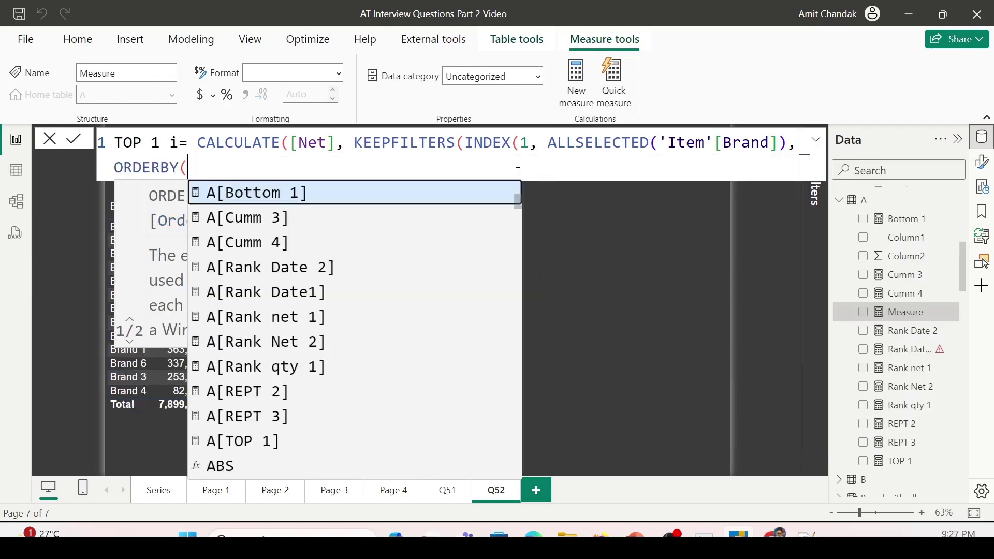
pyautogui.write('[n')
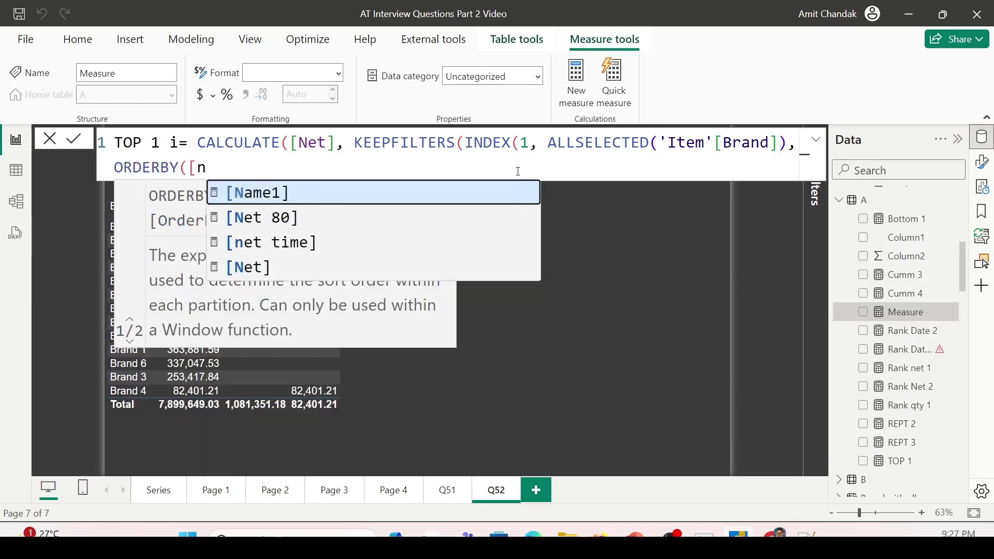
pyautogui.press('Down')
pyautogui.press('Down')
pyautogui.press('Down')
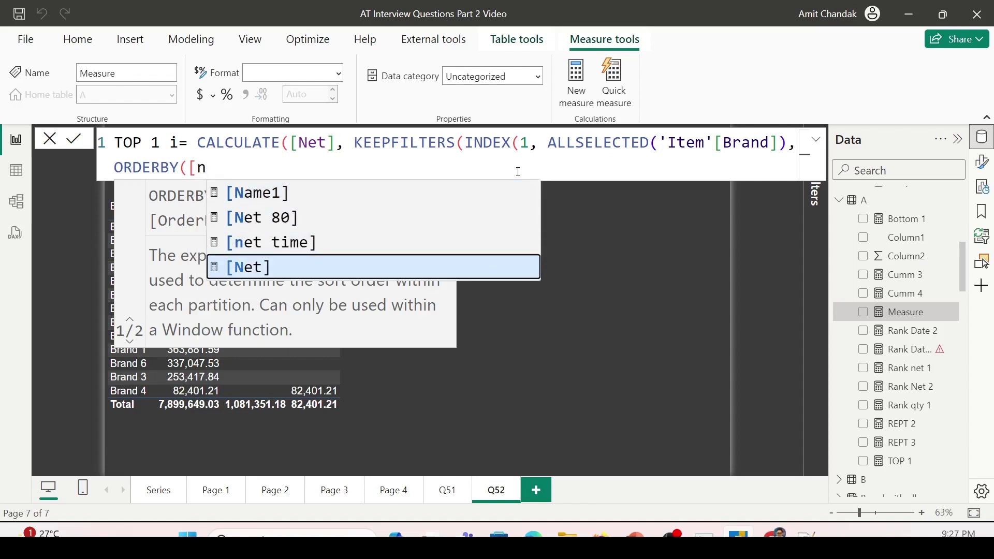
pyautogui.press('Tab')
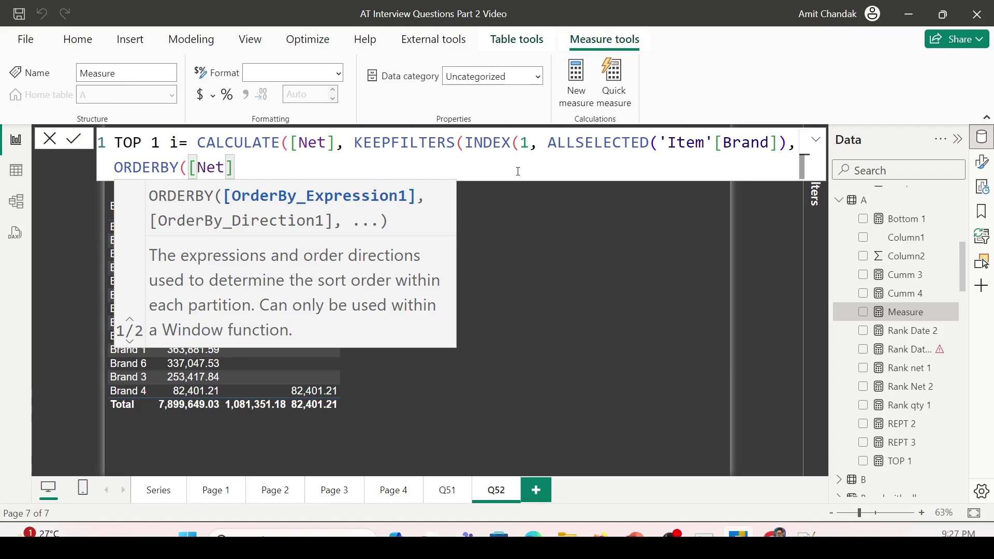
pyautogui.write(',')
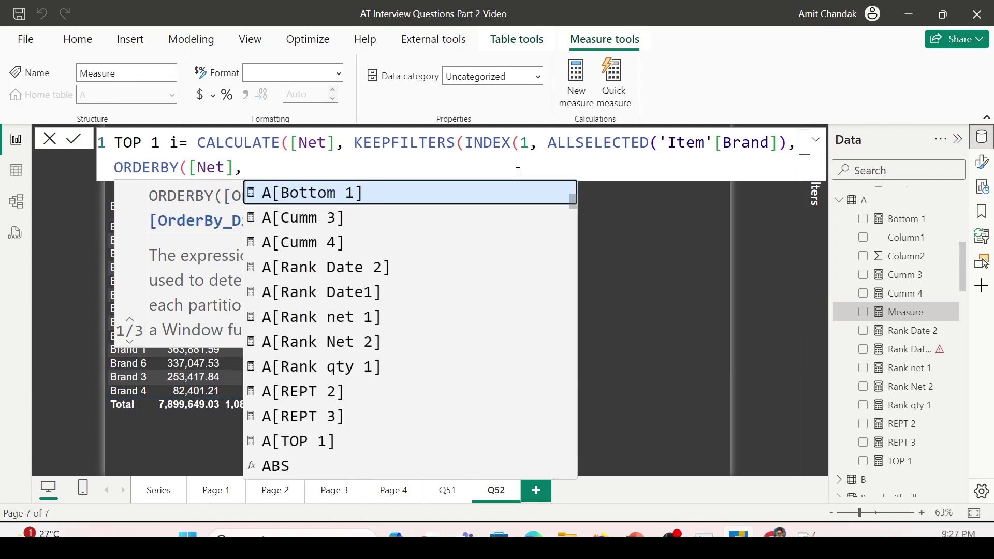
pyautogui.write('de')
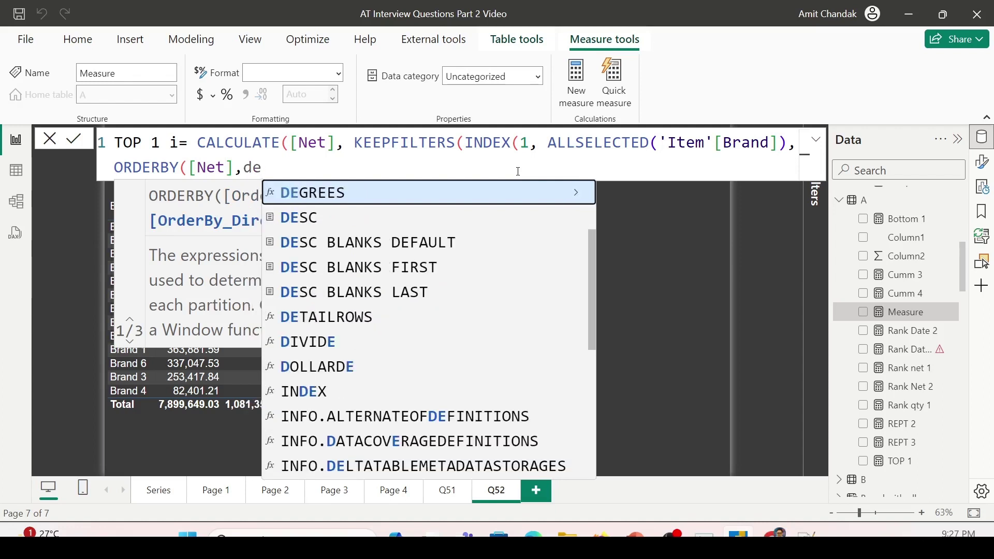
pyautogui.press('Down')
pyautogui.press('Tab')
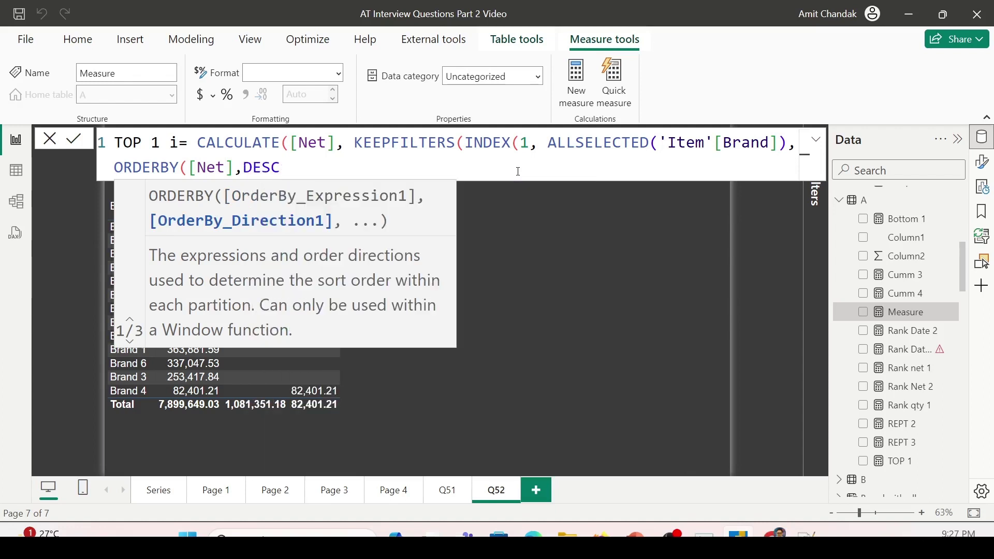
pyautogui.write(')')
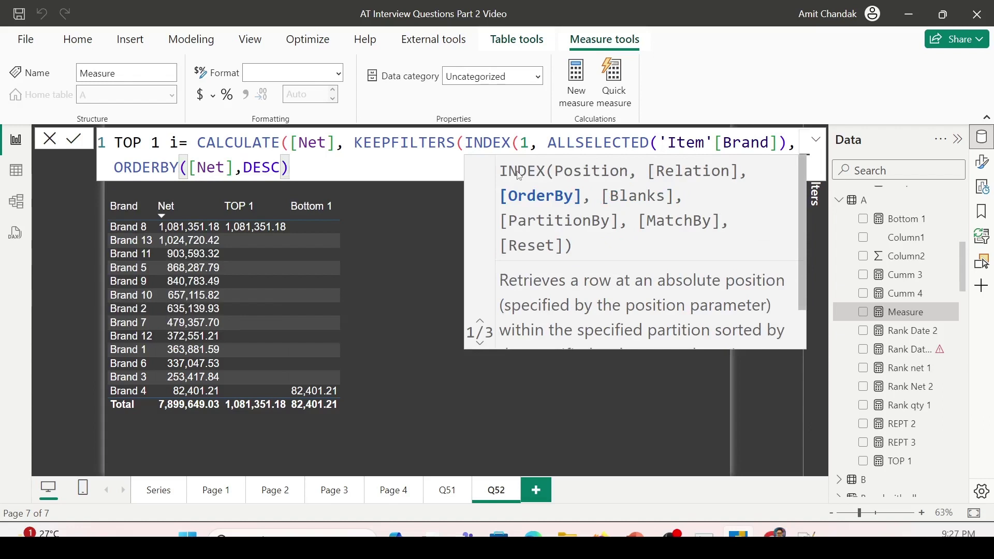
pyautogui.write(')')
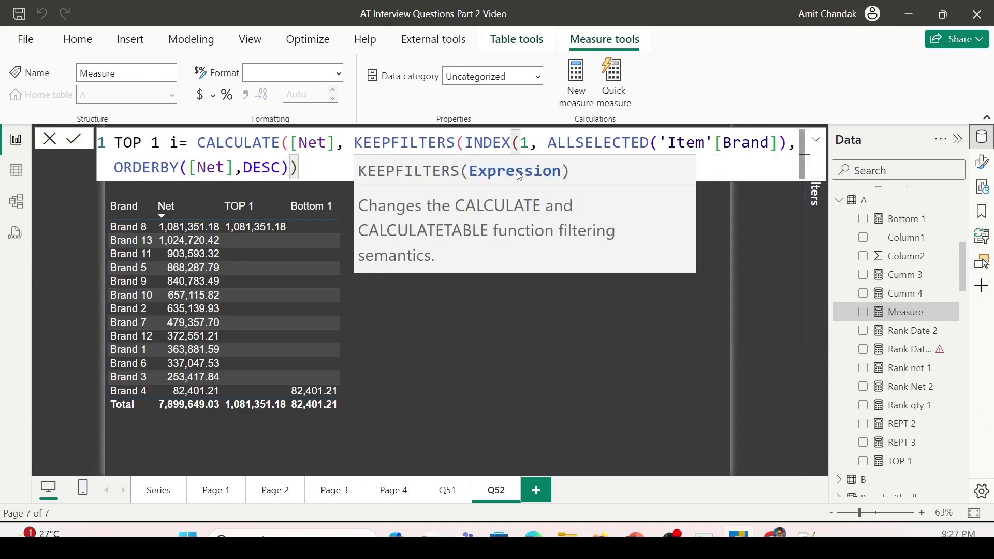
pyautogui.write(')')
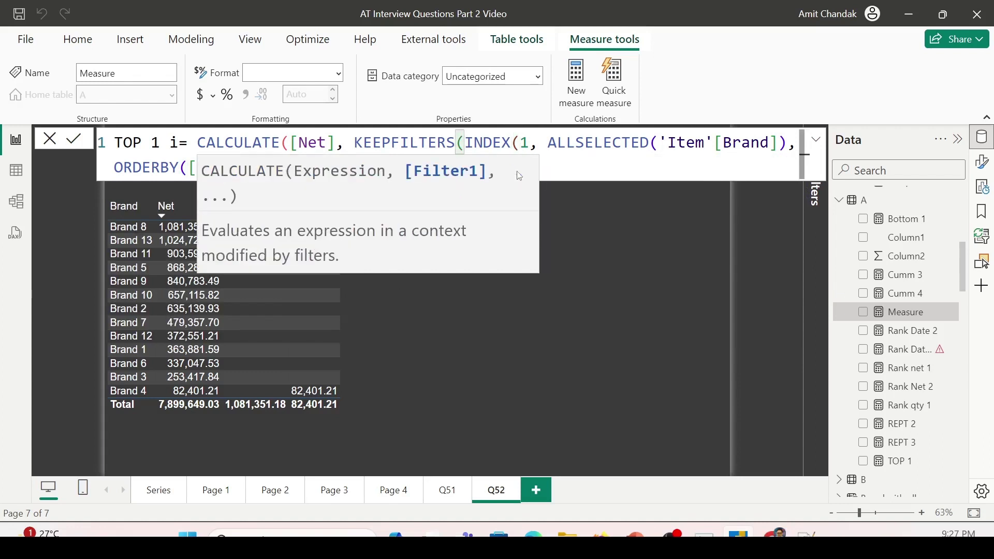
pyautogui.write(')')
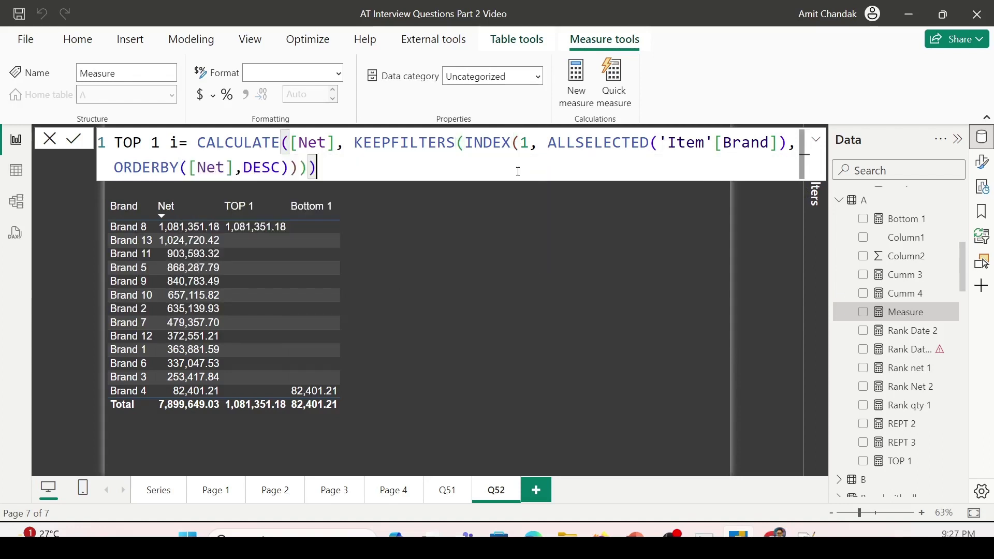
pyautogui.press('Return')
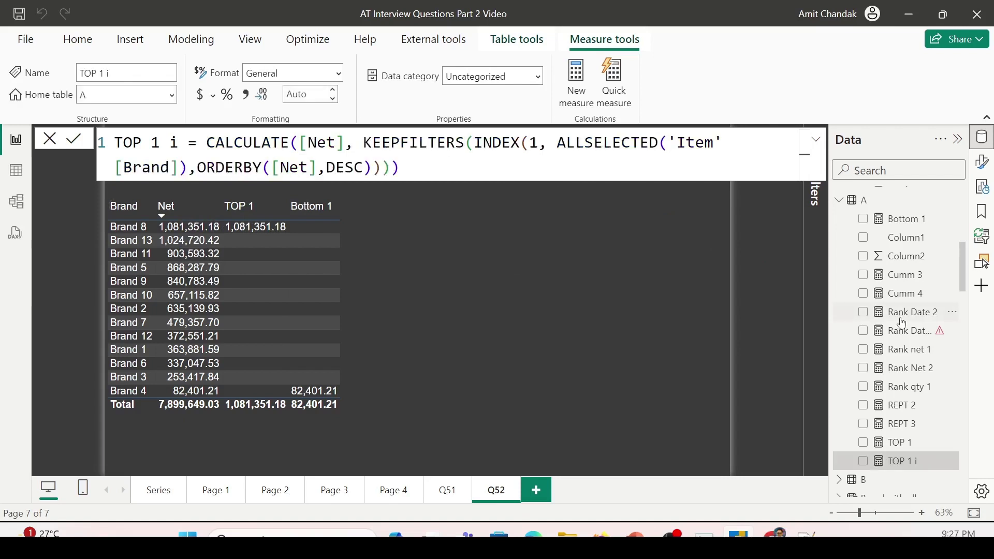
# Step: Add TOP 1 i to the table, showing 1,081,351.18 for Brand 8 and Total
pyautogui.scroll(-1, 902, 322)
pyautogui.moveTo(903, 414); pyautogui.dragTo(453, 265)
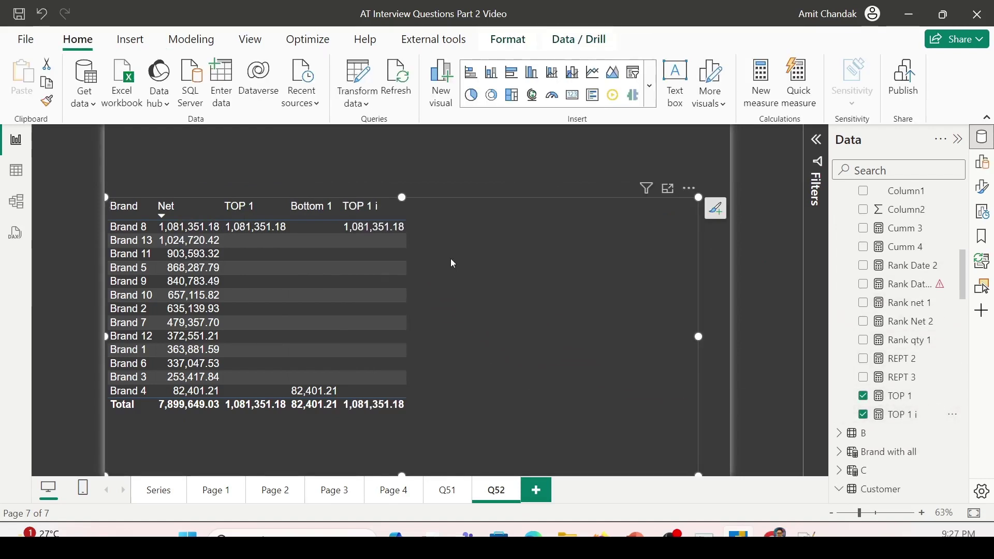
pyautogui.moveTo(95, 188)
pyautogui.mouseDown()
pyautogui.moveTo(154, 214)
pyautogui.moveTo(417, 237)
pyautogui.mouseUp()
# Step: Copy the TOP 1 i formula and paste it into a new measure
pyautogui.click(902, 414)
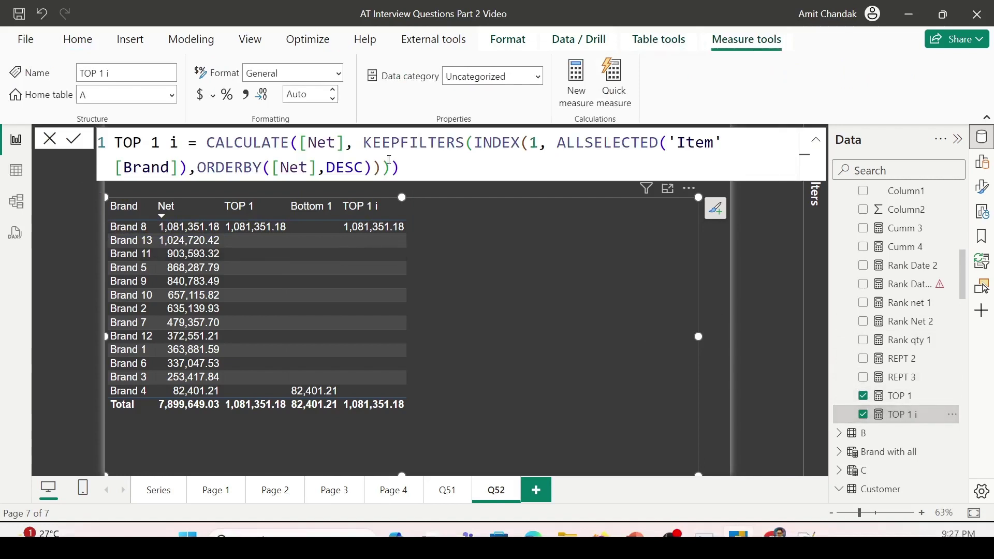
pyautogui.moveTo(400, 167); pyautogui.dragTo(82, 149)
pyautogui.hotkey('ctrl', 'c')
pyautogui.click(493, 281)
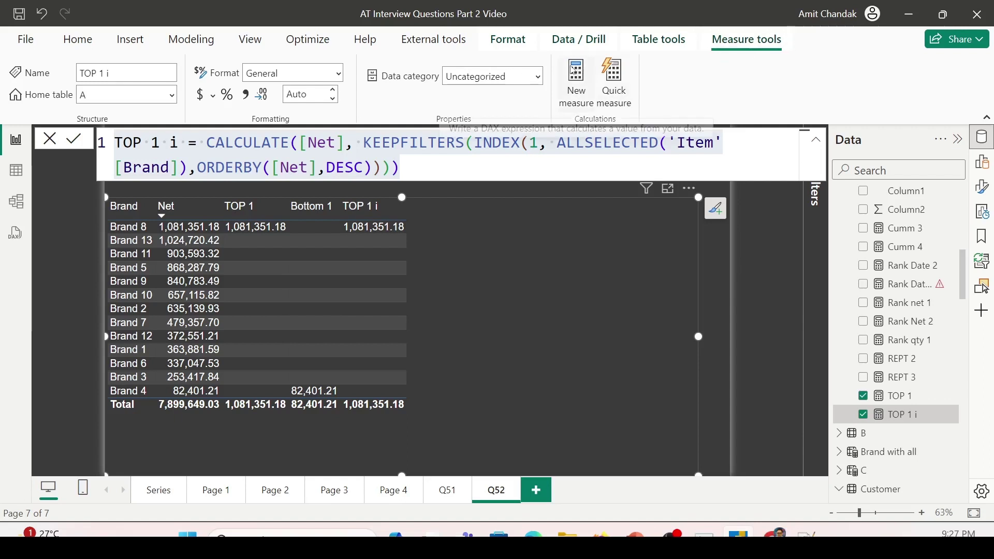
pyautogui.moveTo(555, 53)
pyautogui.mouseDown()
pyautogui.moveTo(585, 117)
pyautogui.moveTo(610, 114)
pyautogui.mouseUp()
pyautogui.press('Escape')
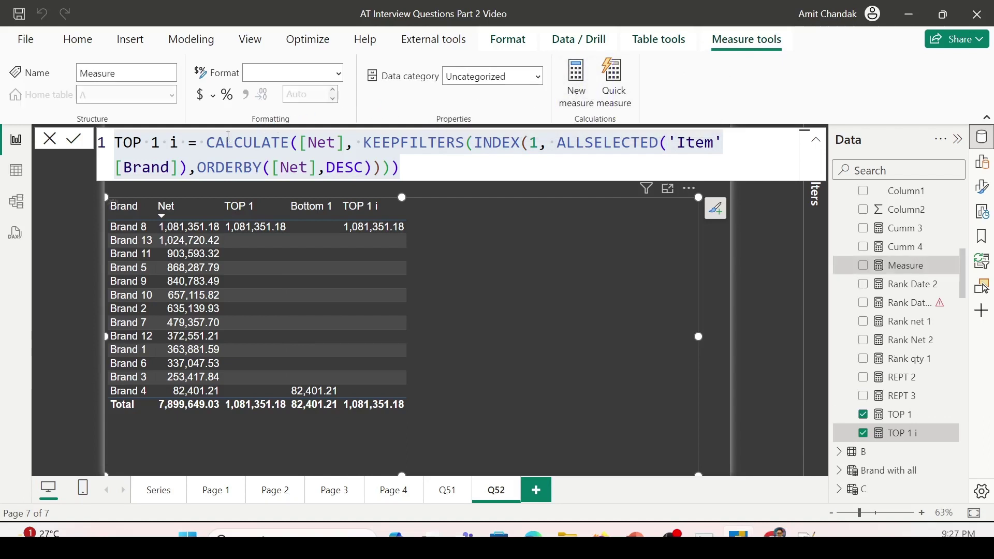
pyautogui.hotkey('ctrl', 'v')
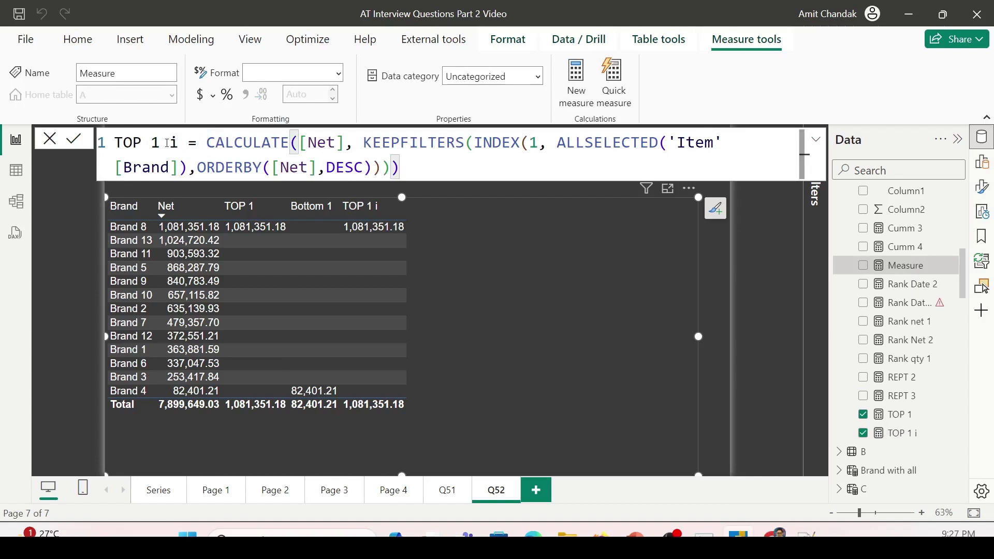
# Step: Rename it Bottom 1 i, change the ORDERBY direction to asc, and commit
pyautogui.doubleClick(129, 143)
pyautogui.write('B')
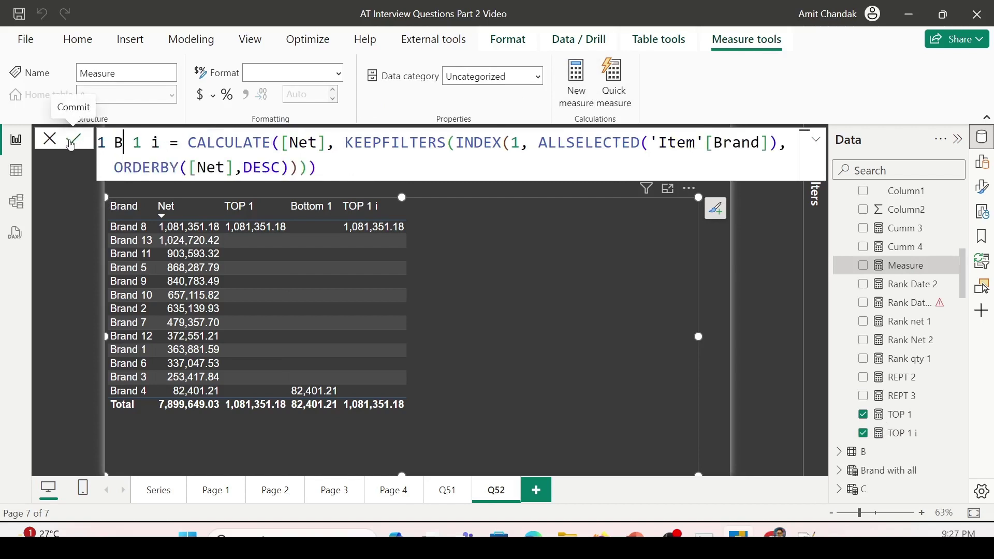
pyautogui.write('ottom')
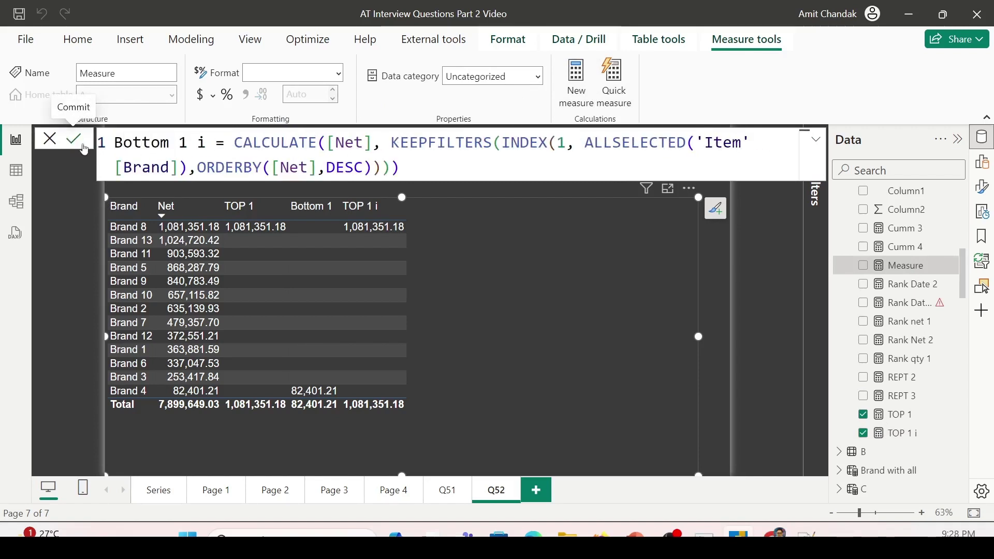
pyautogui.doubleClick(346, 167)
pyautogui.write('a')
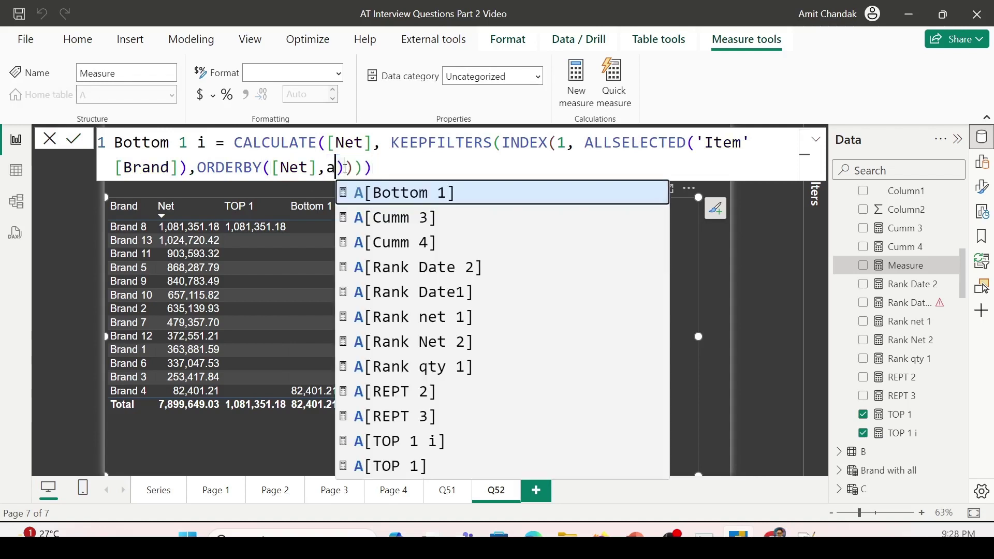
pyautogui.write('sc')
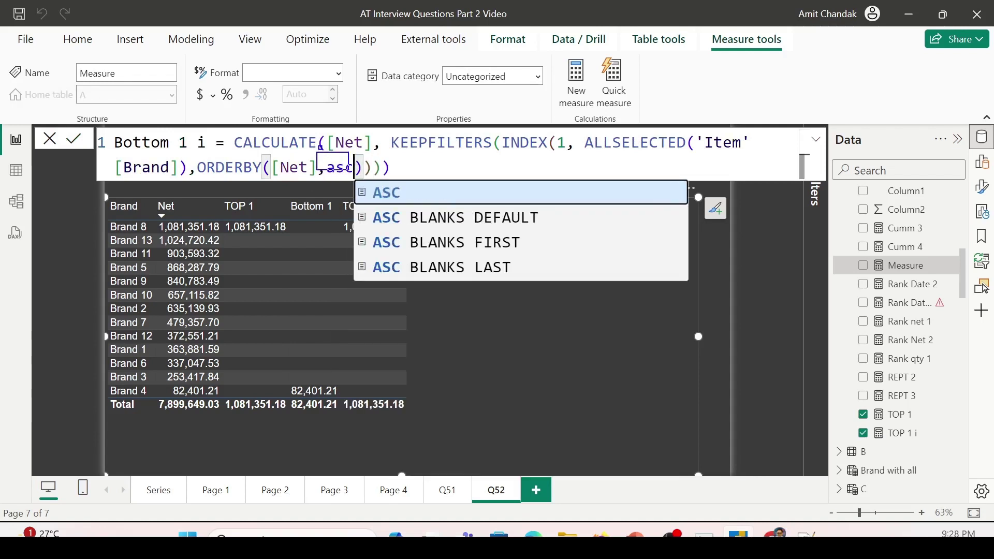
pyautogui.press('Return')
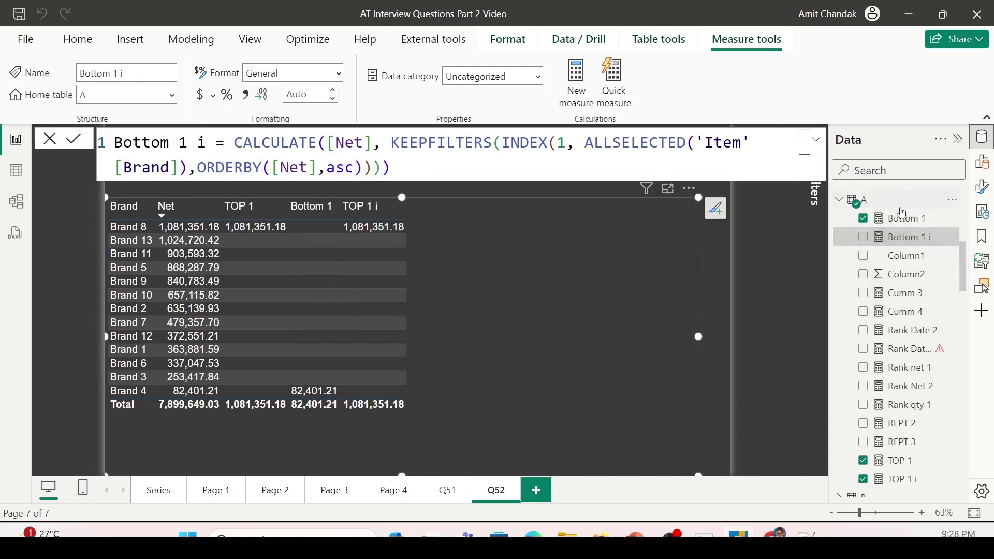
# Step: Add Bottom 1 i to the table, showing 82,401.21 for Brand 4 and Total
pyautogui.moveTo(905, 237); pyautogui.dragTo(500, 240)
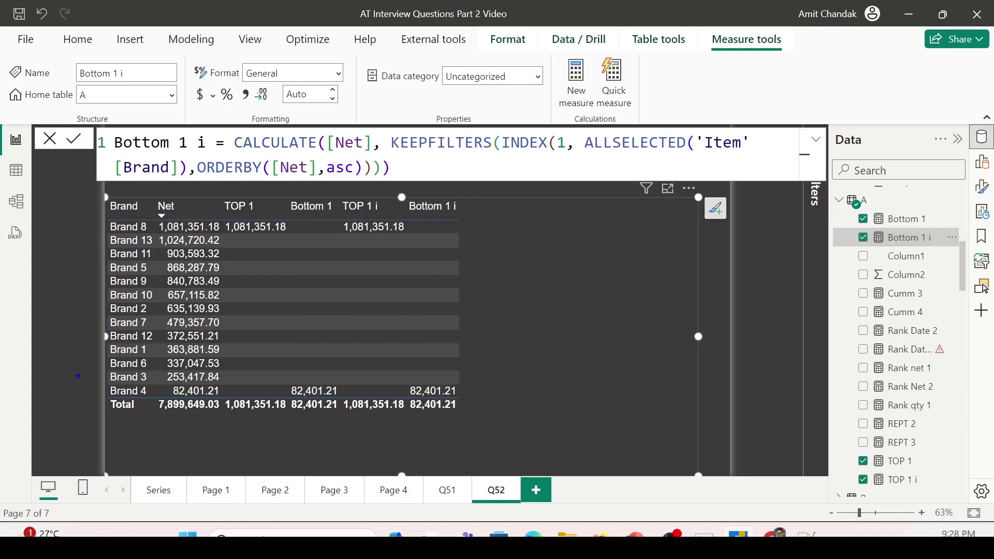
pyautogui.moveTo(77, 374); pyautogui.dragTo(493, 419)
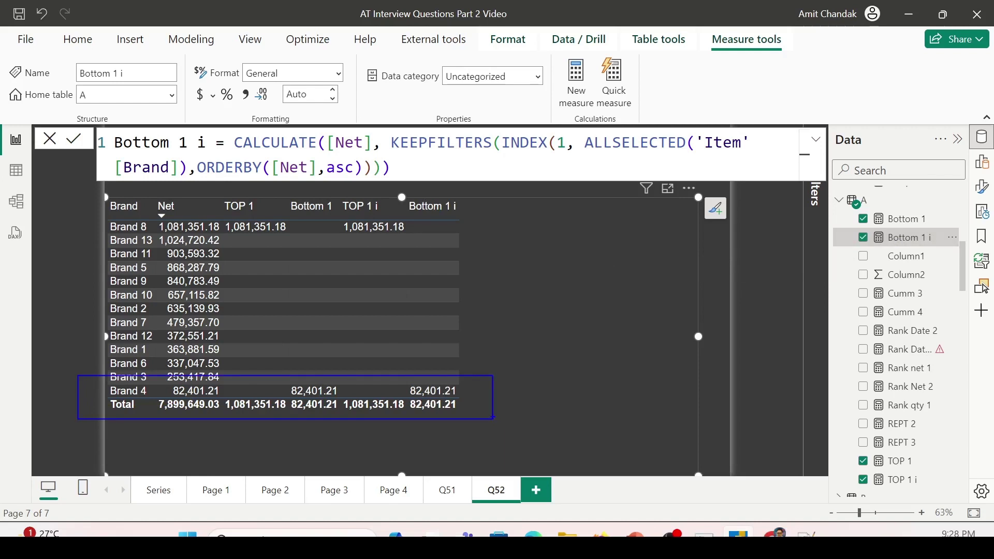
pyautogui.press('Escape')
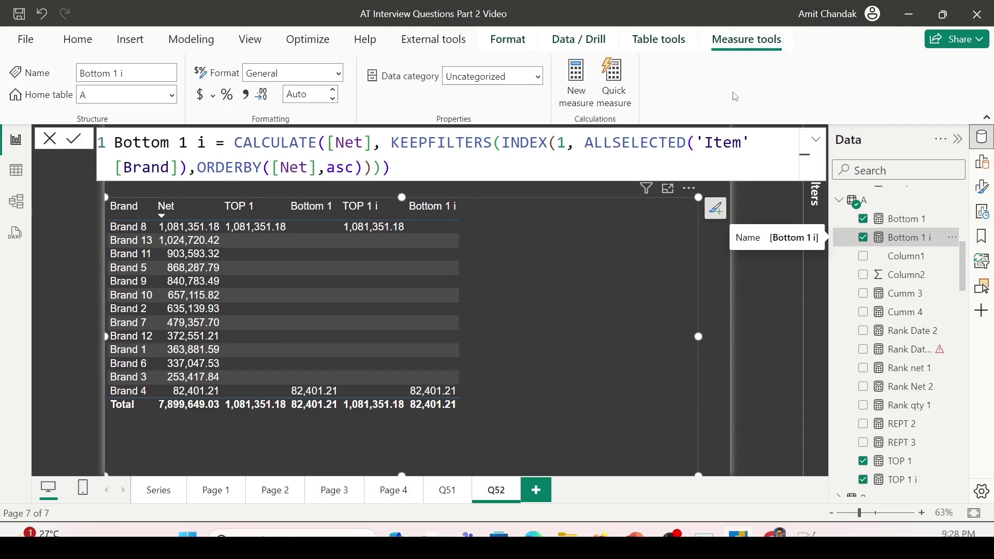
# Step: Copy the TOP 1 formula and paste it into a new measure
pyautogui.scroll(-2, 875, 314)
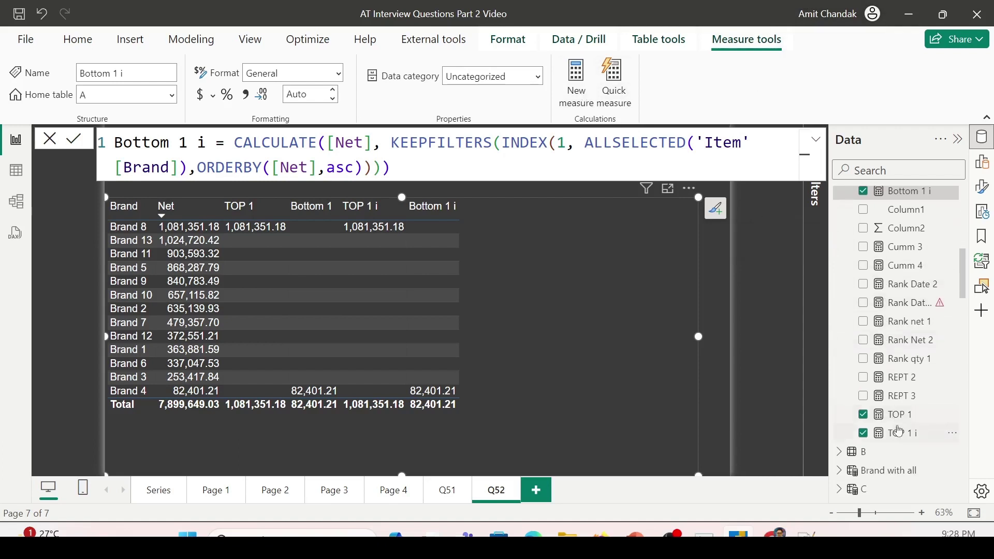
pyautogui.click(898, 415)
pyautogui.moveTo(244, 167); pyautogui.dragTo(113, 144)
pyautogui.hotkey('ctrl', 'c')
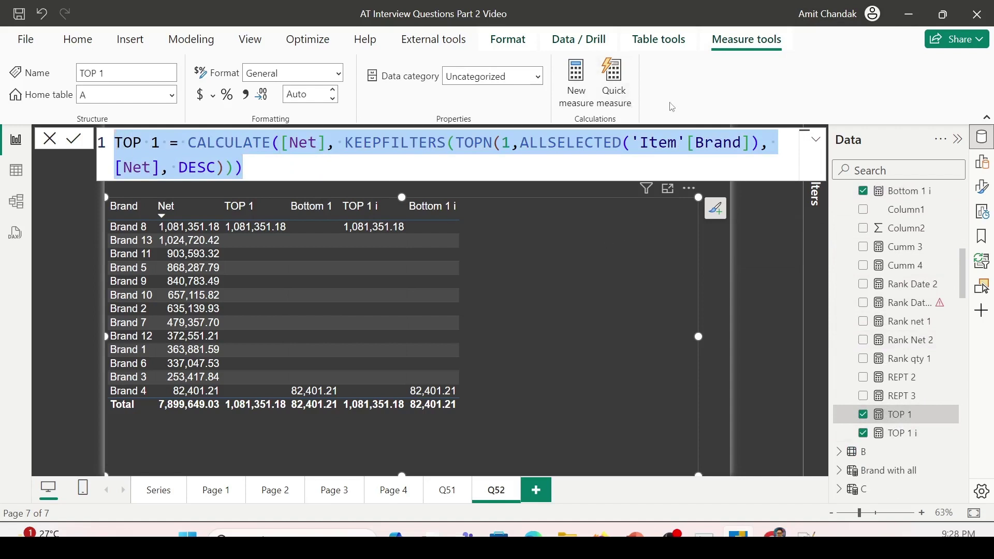
pyautogui.click(683, 91)
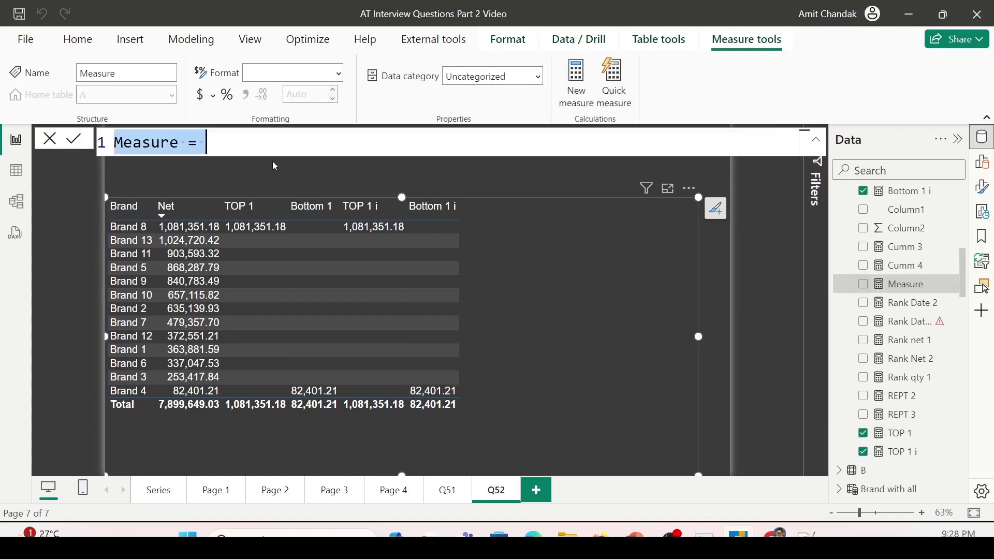
pyautogui.hotkey('ctrl', 'a')
pyautogui.hotkey('ctrl', 'v')
# Step: Rename it TOP 2, change TOPN(1 to TOPN(2, commit, and add it to the table
pyautogui.doubleClick(161, 147)
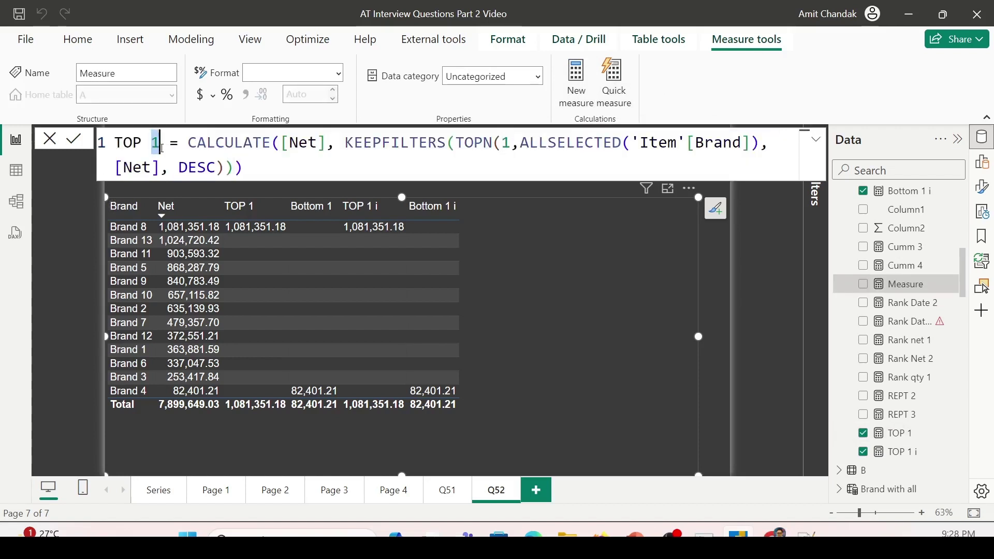
pyautogui.write('2')
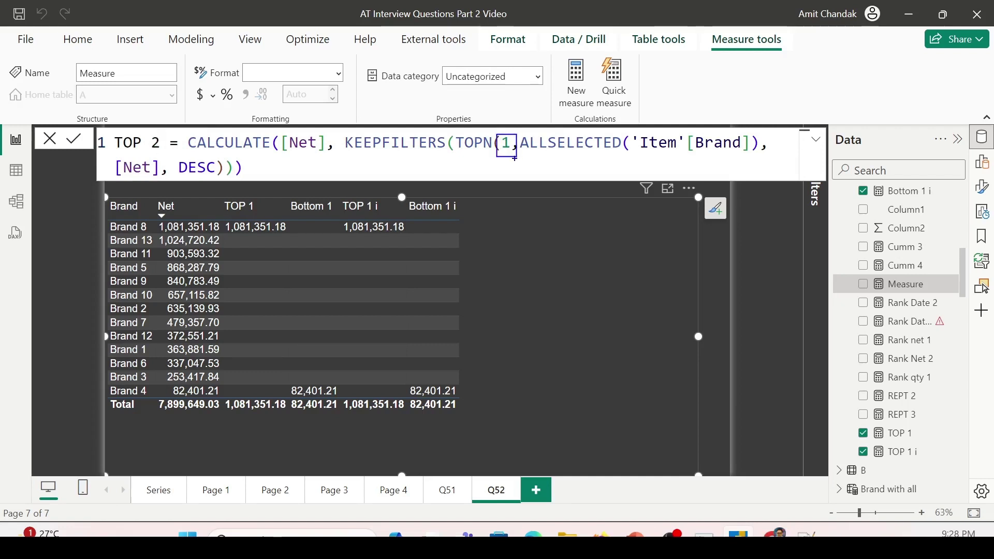
pyautogui.doubleClick(507, 143)
pyautogui.write('2')
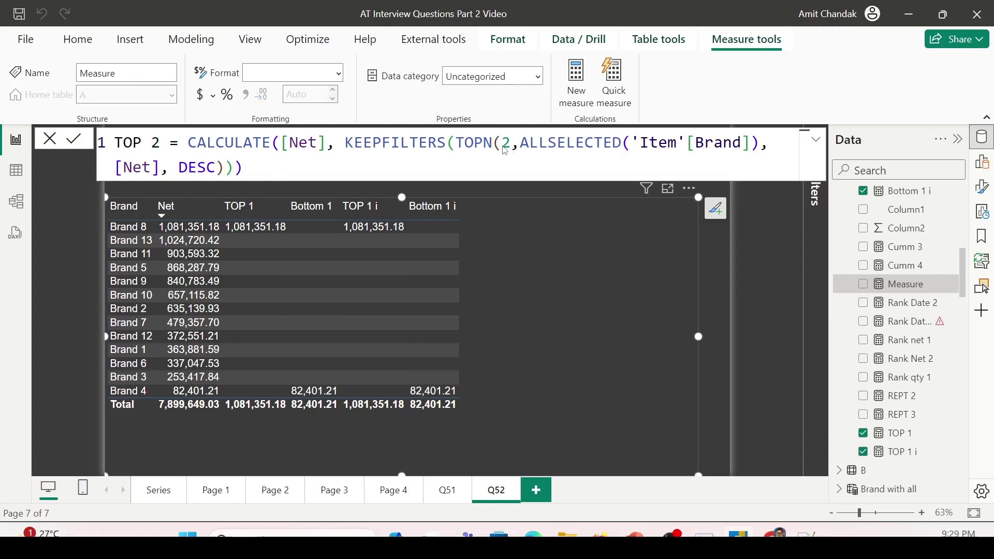
pyautogui.press('Return')
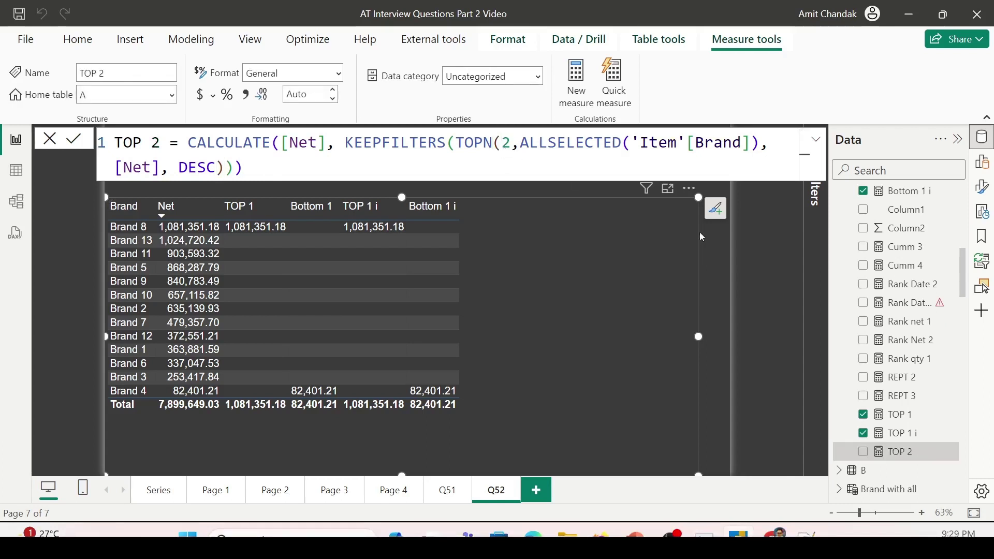
pyautogui.moveTo(903, 454); pyautogui.dragTo(561, 246)
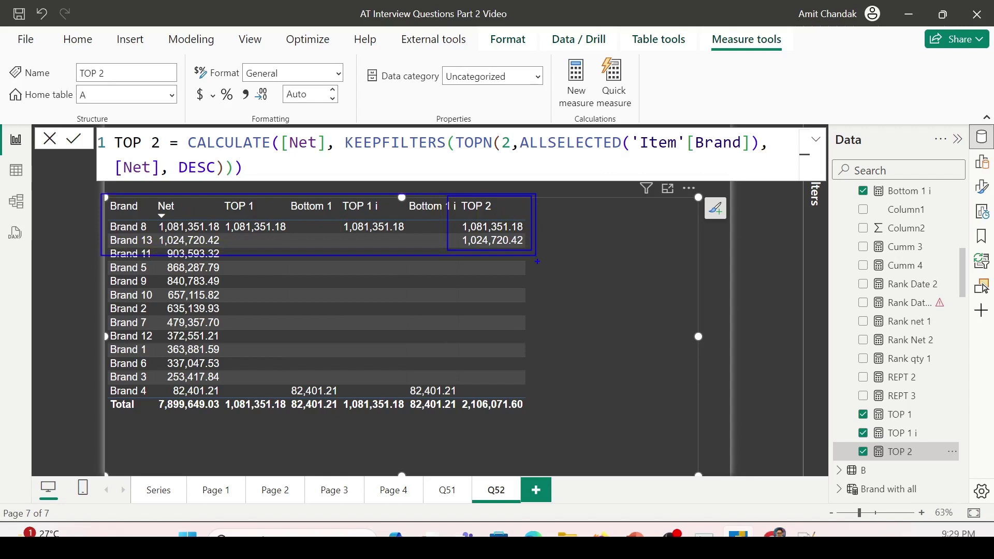
# Step: Copy the TOP 1 i formula and paste it into a new measure
pyautogui.press('Escape')
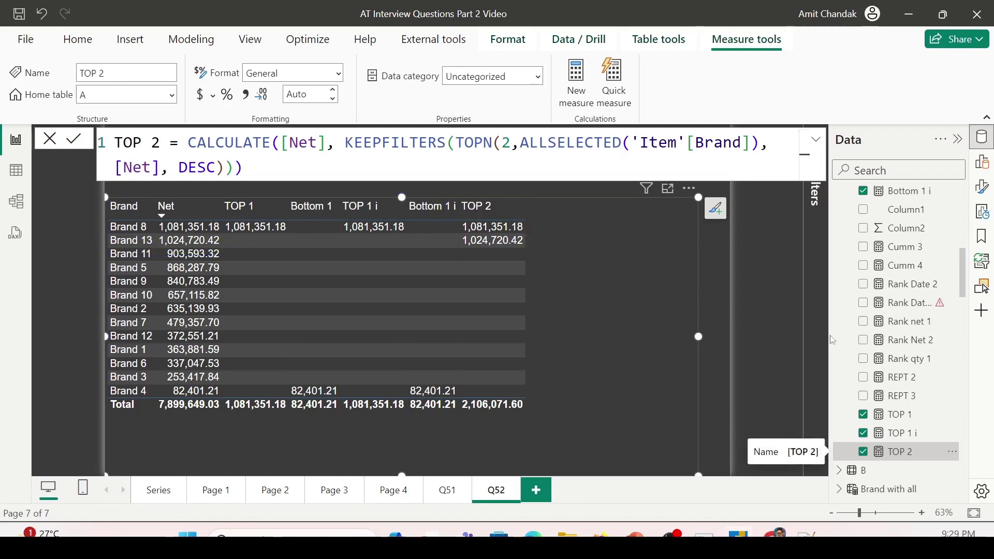
pyautogui.scroll(-1, 885, 311)
pyautogui.scroll(2, 887, 314)
pyautogui.scroll(-2, 887, 314)
pyautogui.click(903, 387)
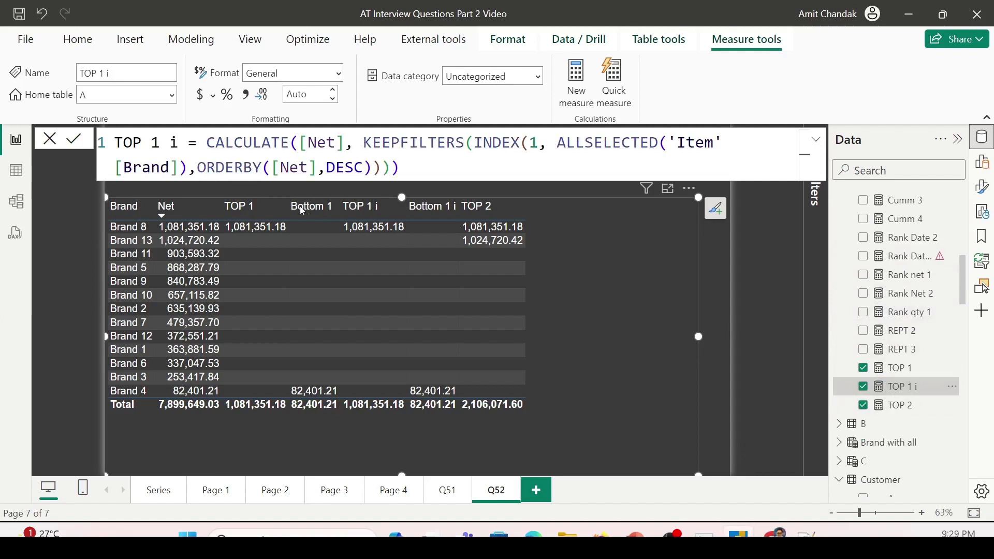
pyautogui.moveTo(412, 173); pyautogui.dragTo(110, 135)
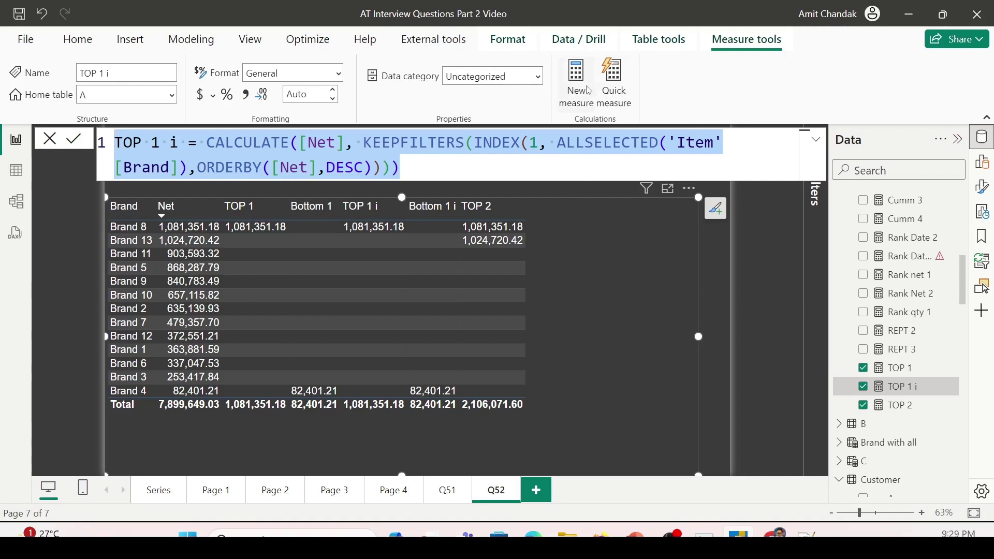
pyautogui.click(434, 162)
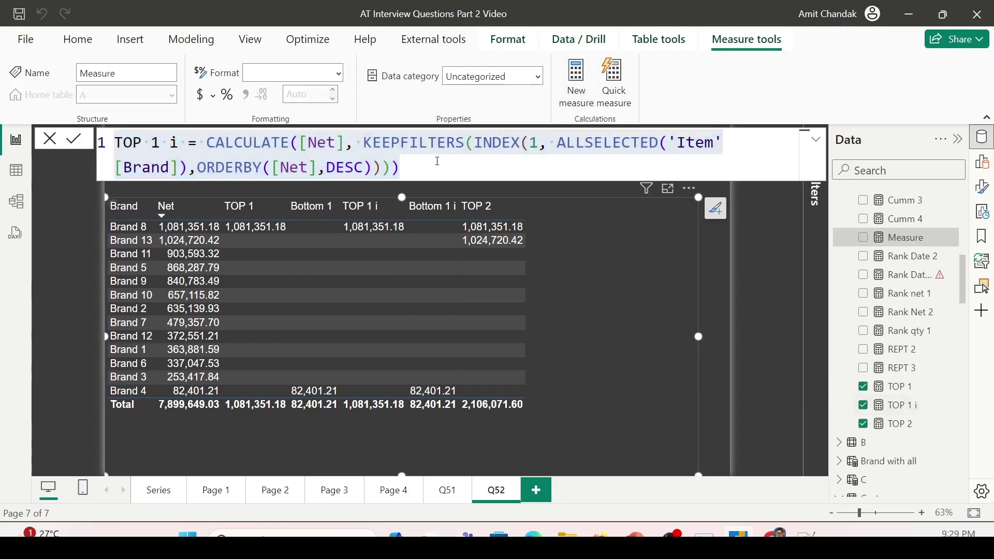
pyautogui.hotkey('ctrl', 'a')
pyautogui.write("TOP 1 i = CALCULATE([Net], KEEPFILTERS(INDEX(1, ALLSELECTED('Item'[Brand]),ORDERBY([Net],DESC))))")
# Step: Rename the new measure to TOP 2 i
pyautogui.click(159, 143)
pyautogui.press('BackSpace')
pyautogui.write('2')
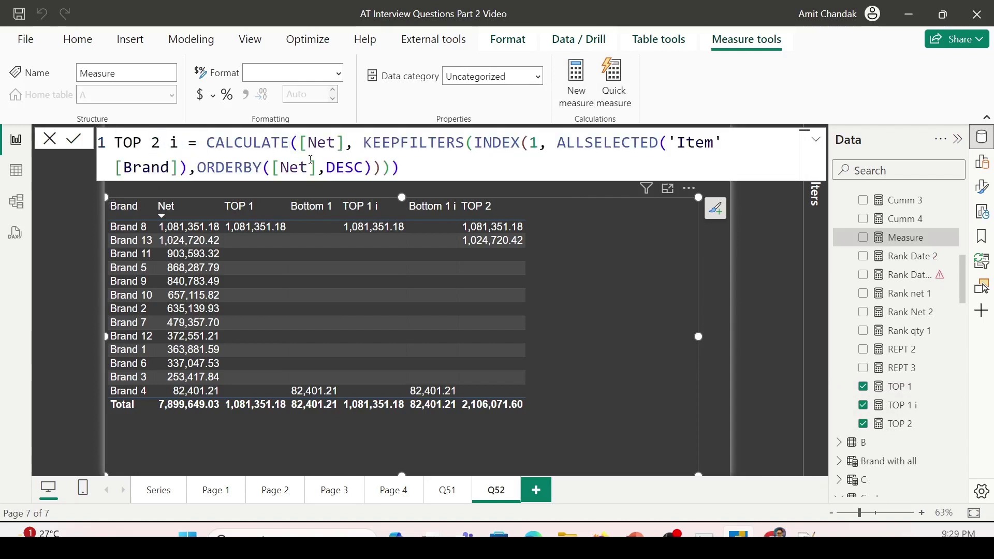
pyautogui.press('Return')
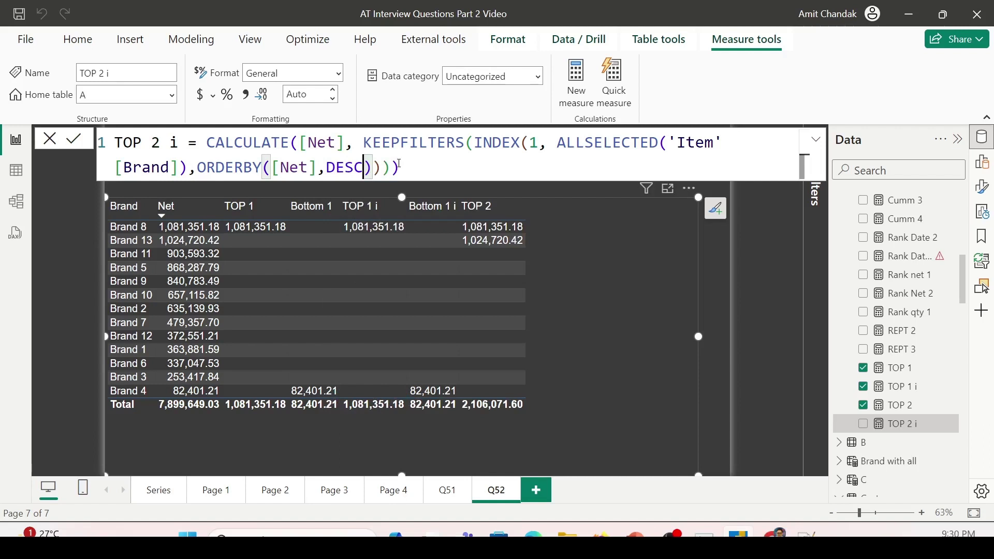
# Step: Change INDEX(1 to INDEX(2 and add TOP 2 i to the table, showing 1,024,720.42
pyautogui.doubleClick(534, 143)
pyautogui.write('2')
pyautogui.click(517, 170)
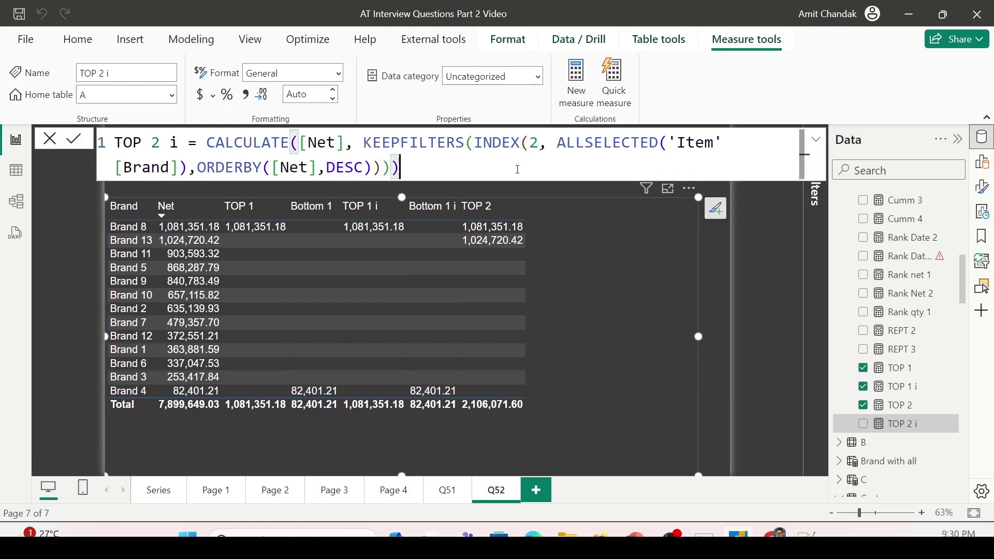
pyautogui.press('Return')
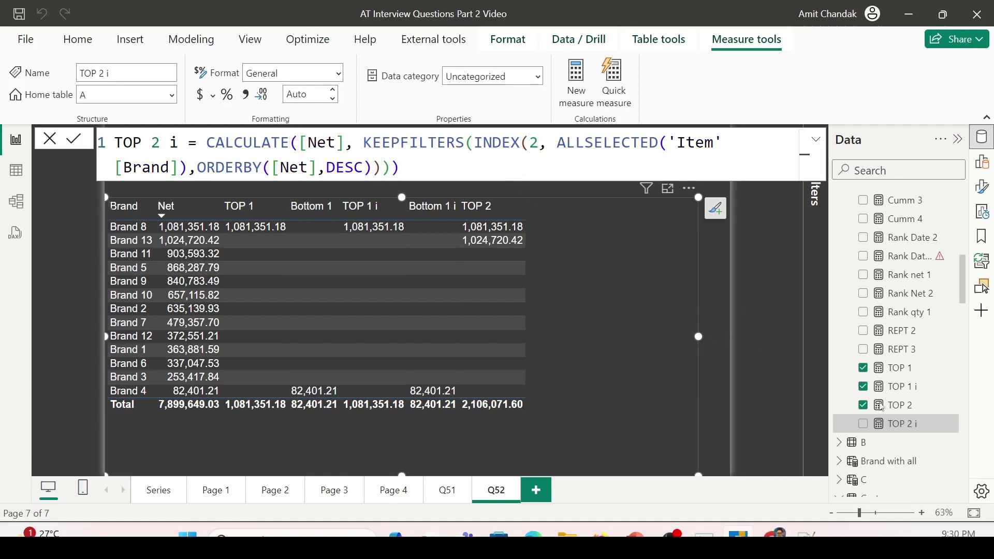
pyautogui.moveTo(898, 424); pyautogui.dragTo(593, 223)
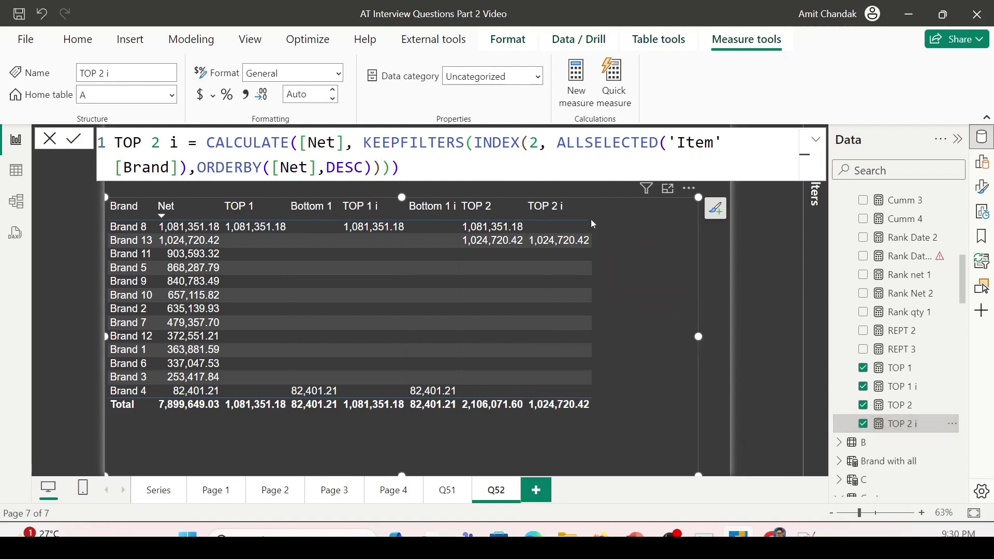
pyautogui.moveTo(97, 233)
pyautogui.mouseDown()
pyautogui.moveTo(479, 258)
pyautogui.moveTo(604, 250)
pyautogui.mouseUp()
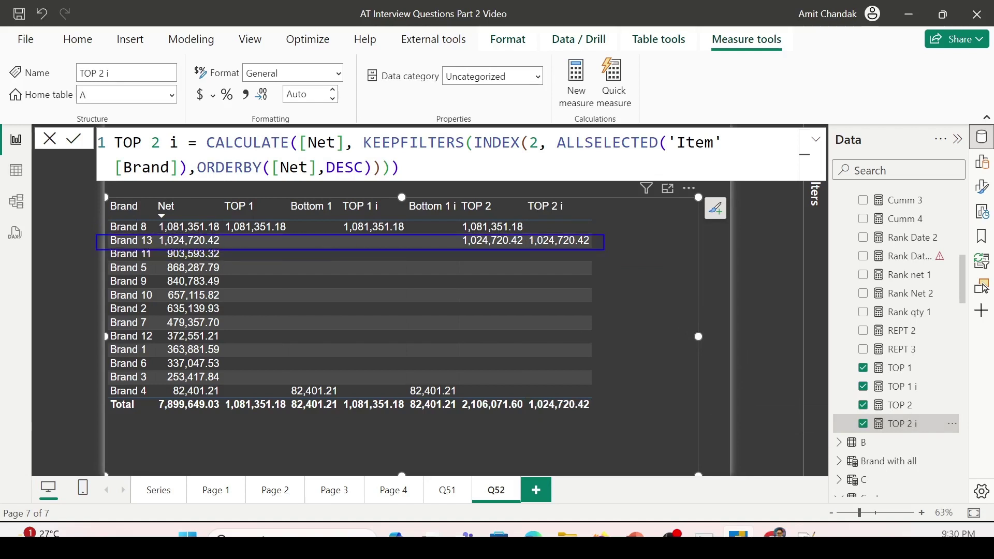